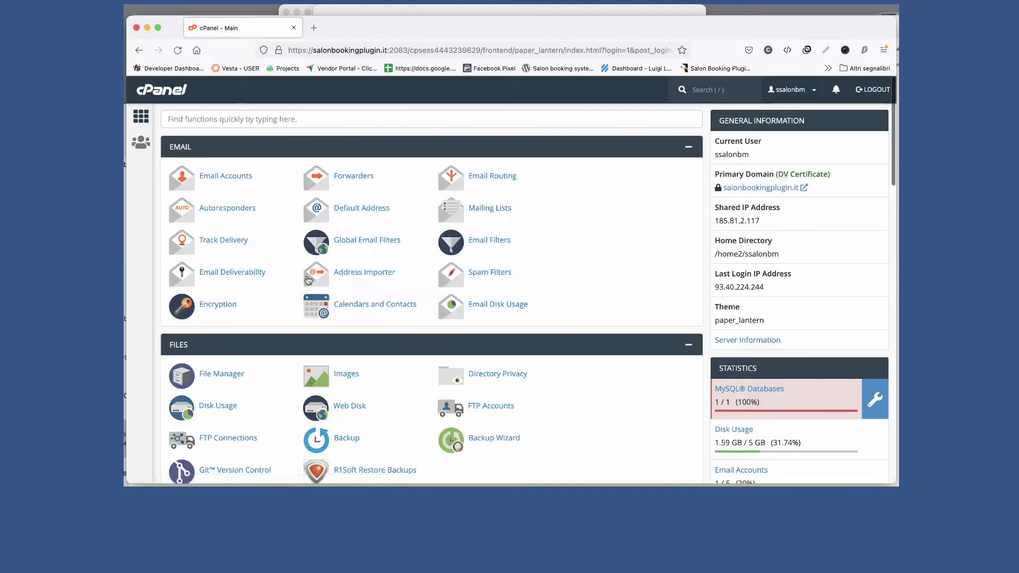
# Open the Cron Jobs page from cPanel's Advanced section
pyautogui.scroll(-10, 307, 280)
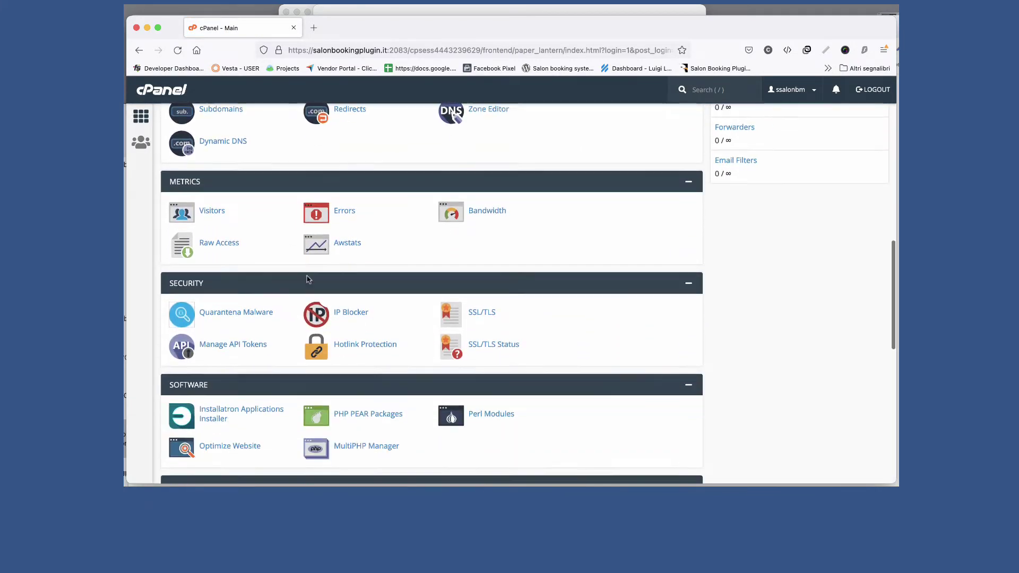
pyautogui.scroll(-3, 307, 280)
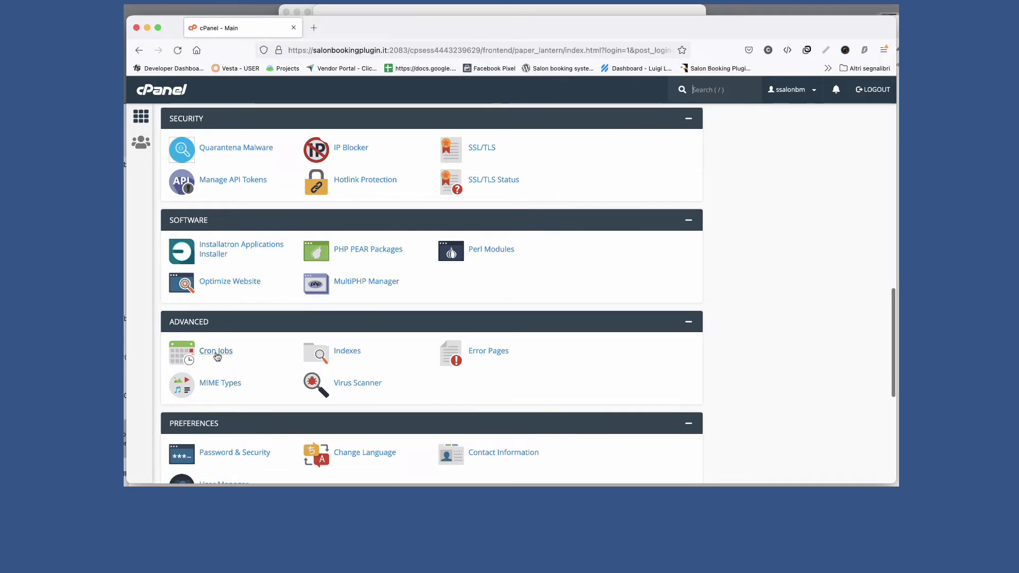
pyautogui.click(216, 351)
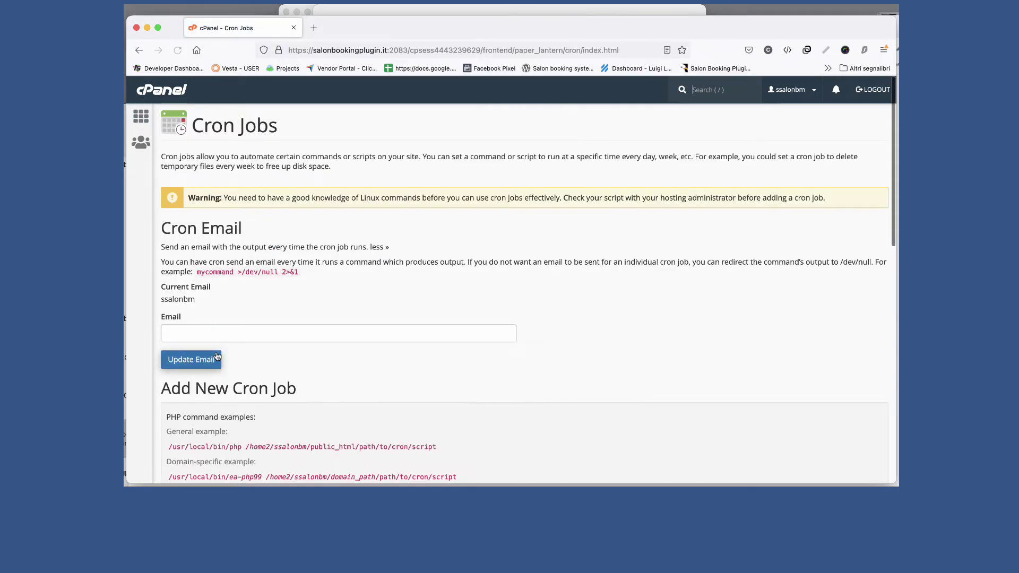
pyautogui.scroll(-7, 266, 297)
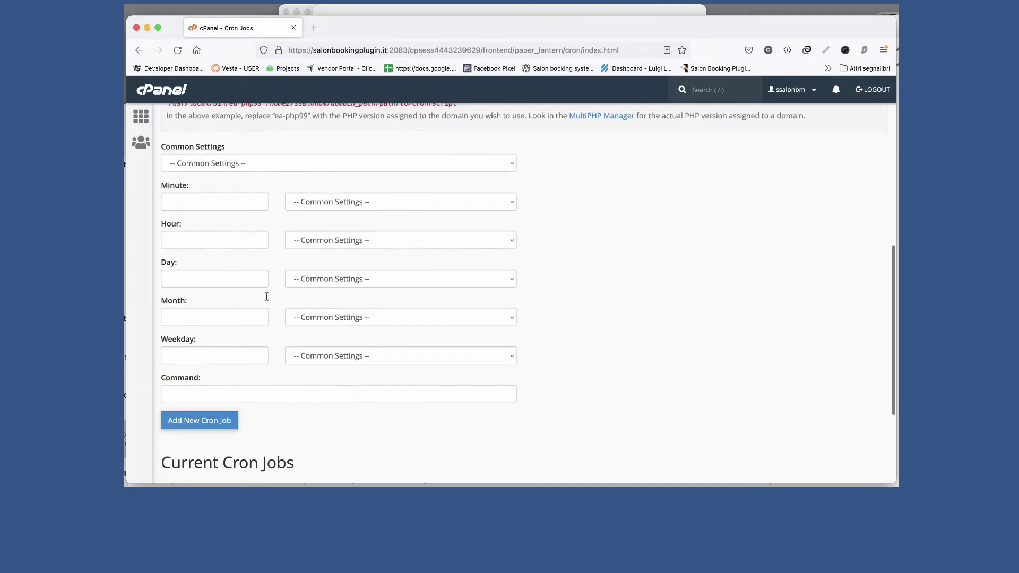
# Set the cron schedule to 2 * * * * (minute 2, every hour, every day)
pyautogui.click(220, 188)
pyautogui.write('2')
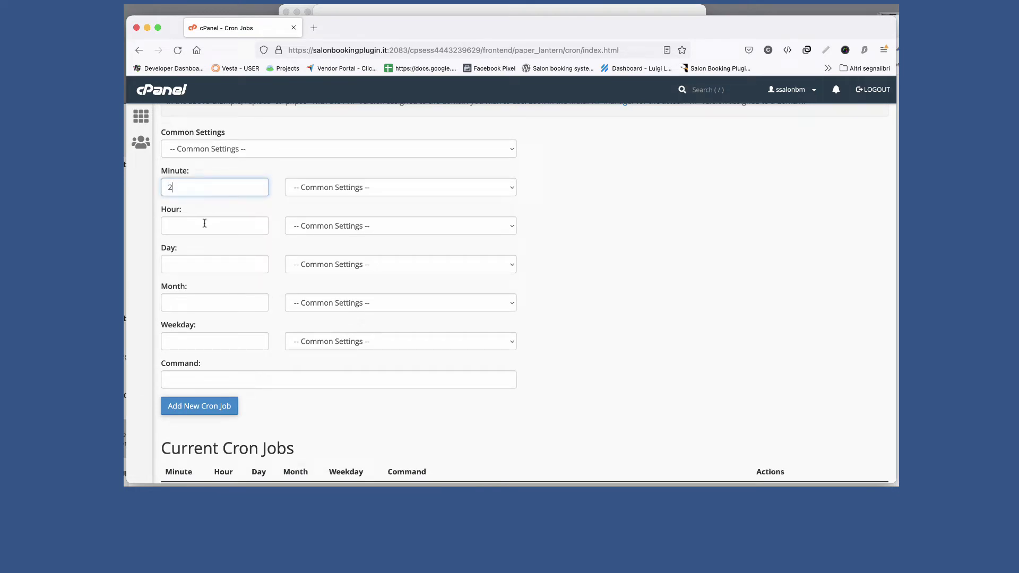
pyautogui.click(204, 223)
pyautogui.write('*')
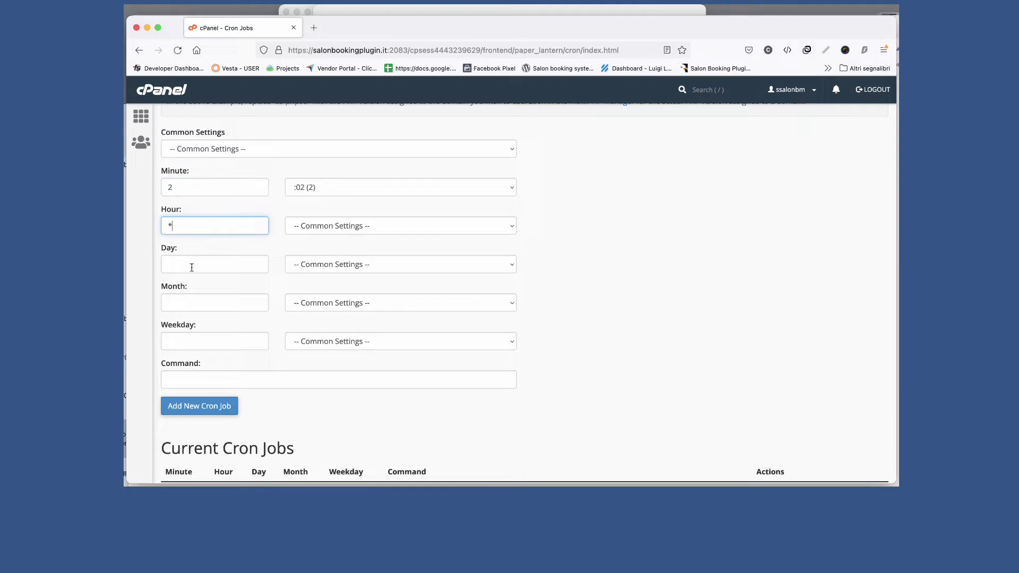
pyautogui.click(192, 267)
pyautogui.write('*')
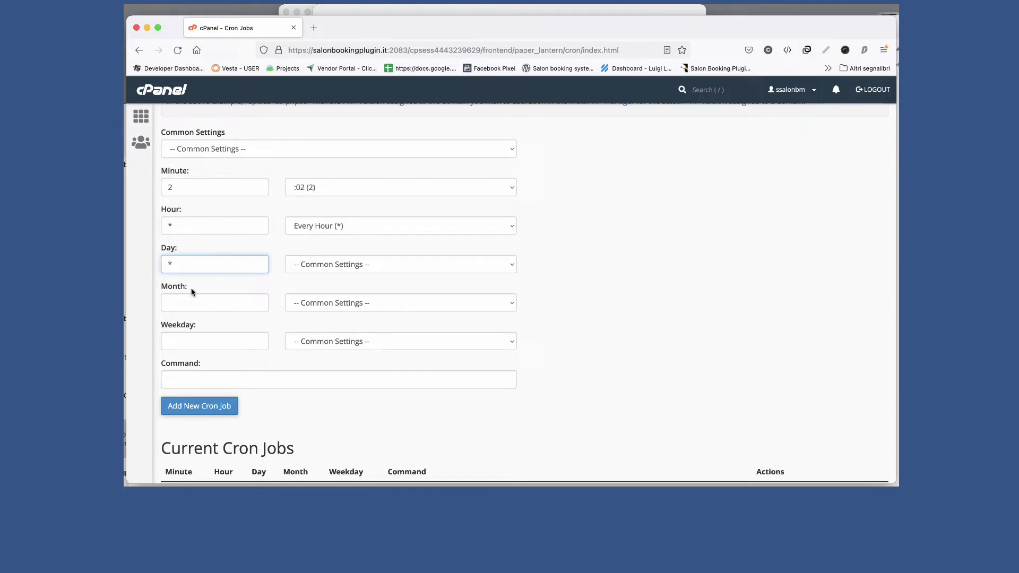
pyautogui.click(188, 297)
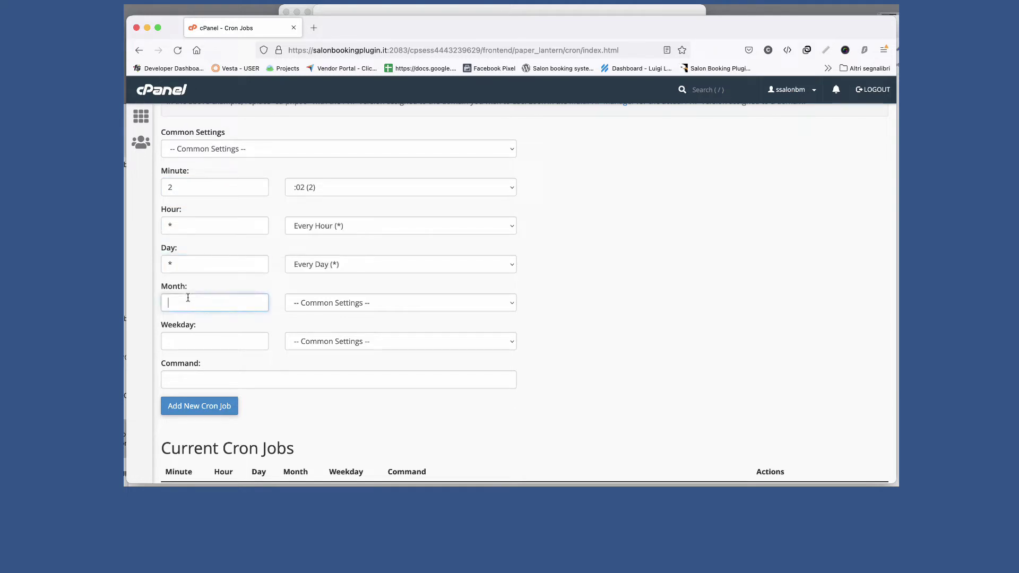
pyautogui.click(193, 347)
pyautogui.write('*')
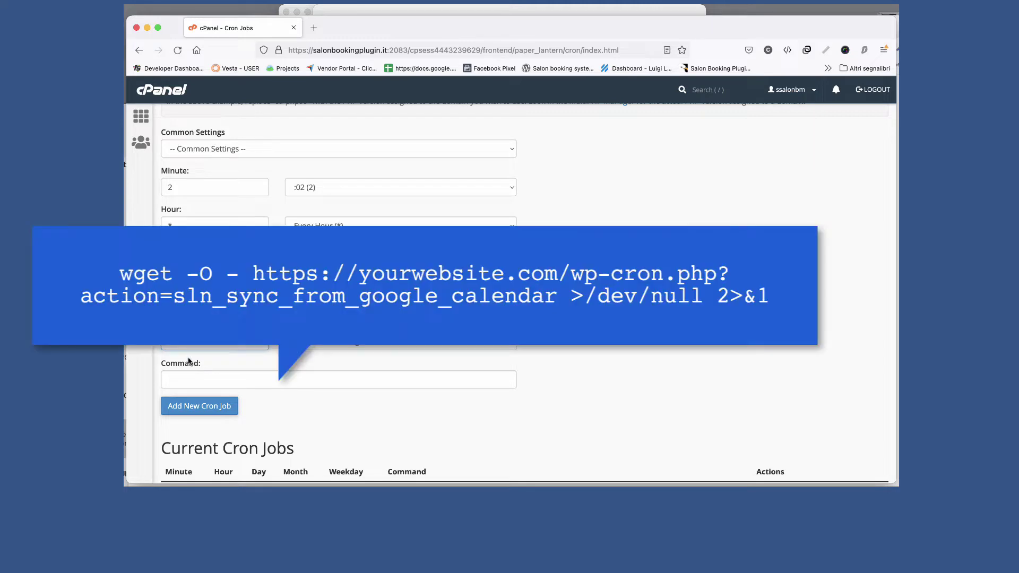
# Paste the Google Calendar sync wget command as the job's command and add the cron job
pyautogui.click(188, 380)
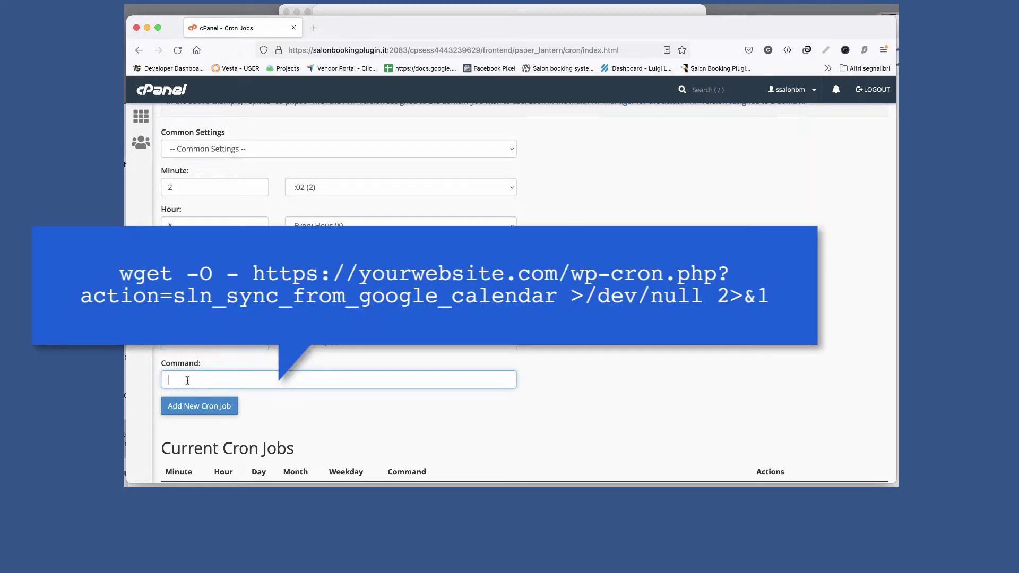
pyautogui.press('super+shift+v')
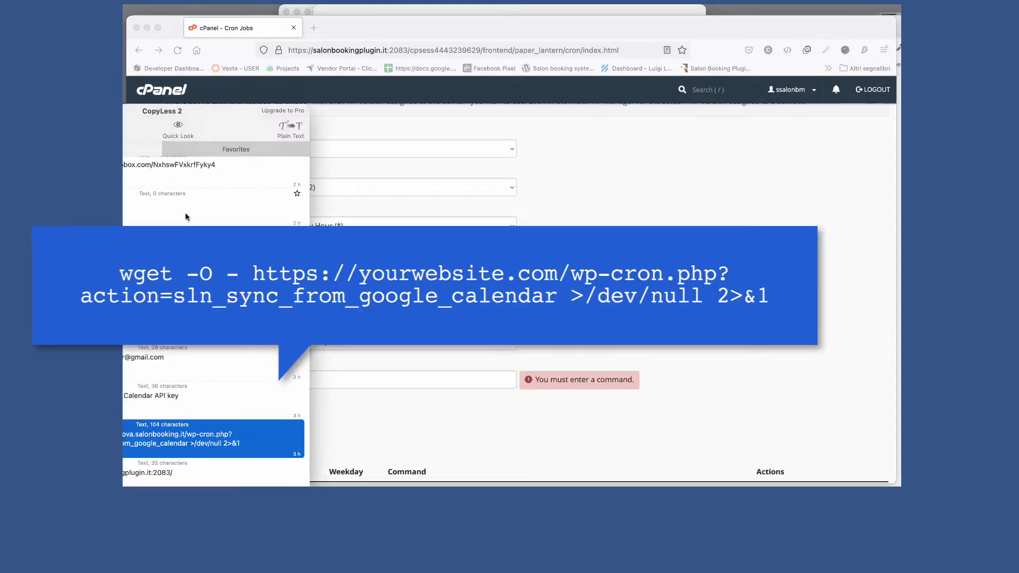
pyautogui.click(133, 435)
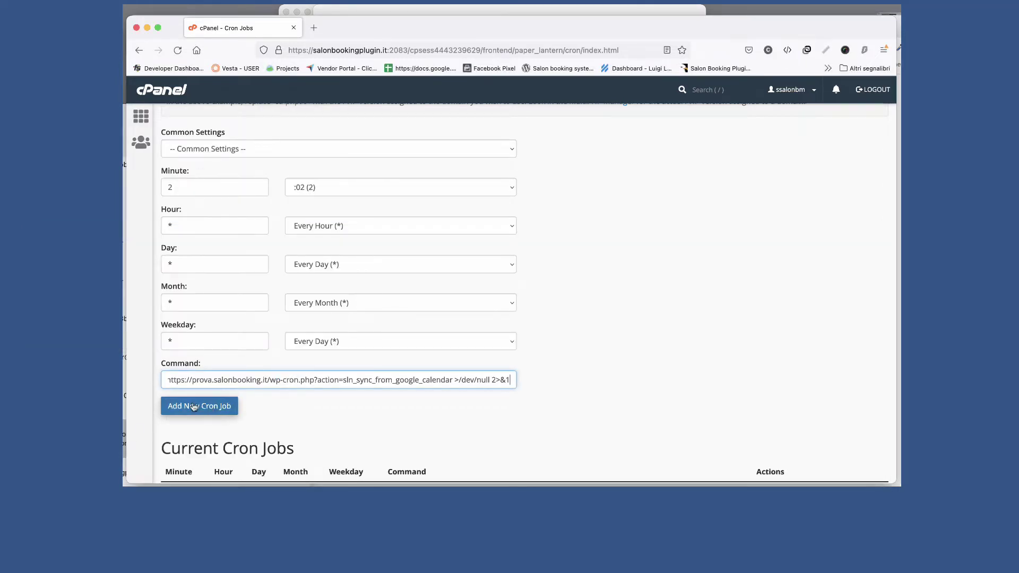
pyautogui.click(194, 407)
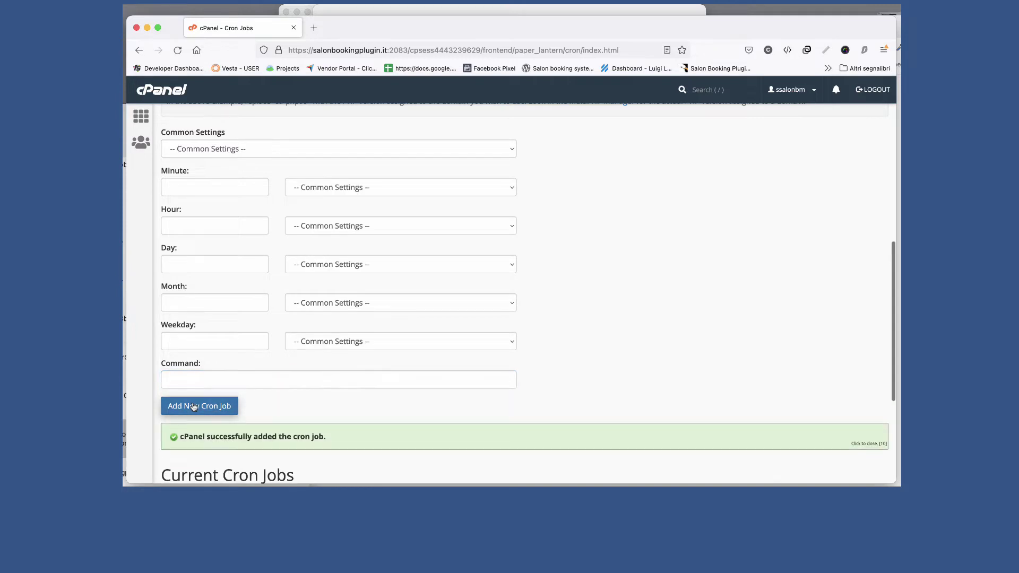
pyautogui.scroll(-4, 282, 384)
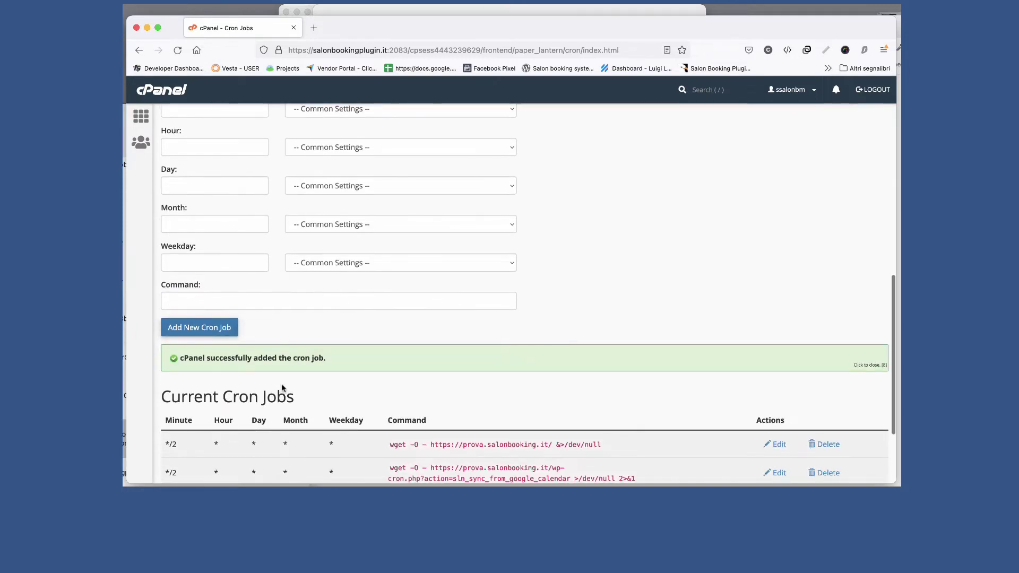
pyautogui.scroll(-2, 282, 387)
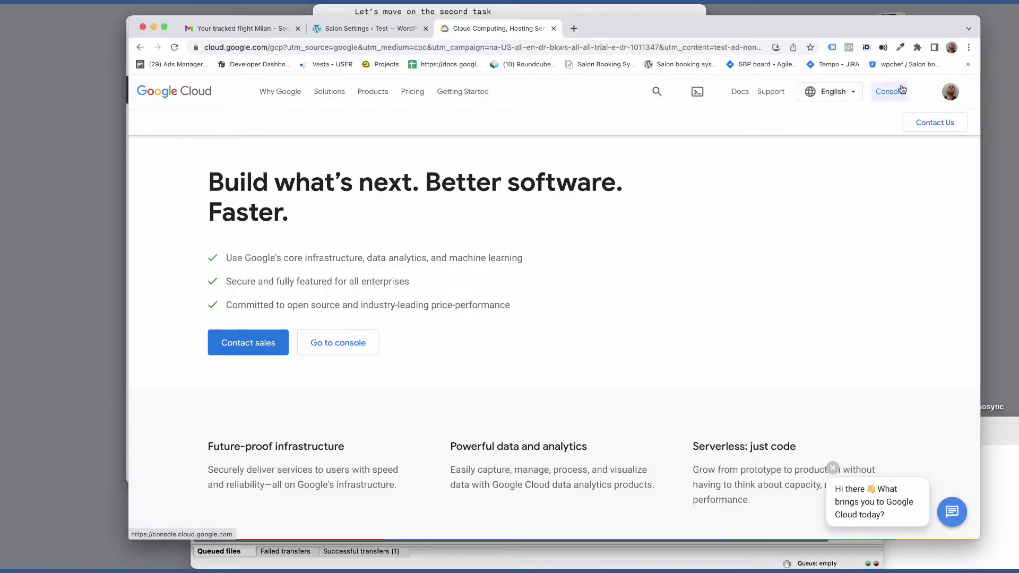
# Go from the Google Cloud homepage to the My Project 1 console dashboard
pyautogui.click(891, 101)
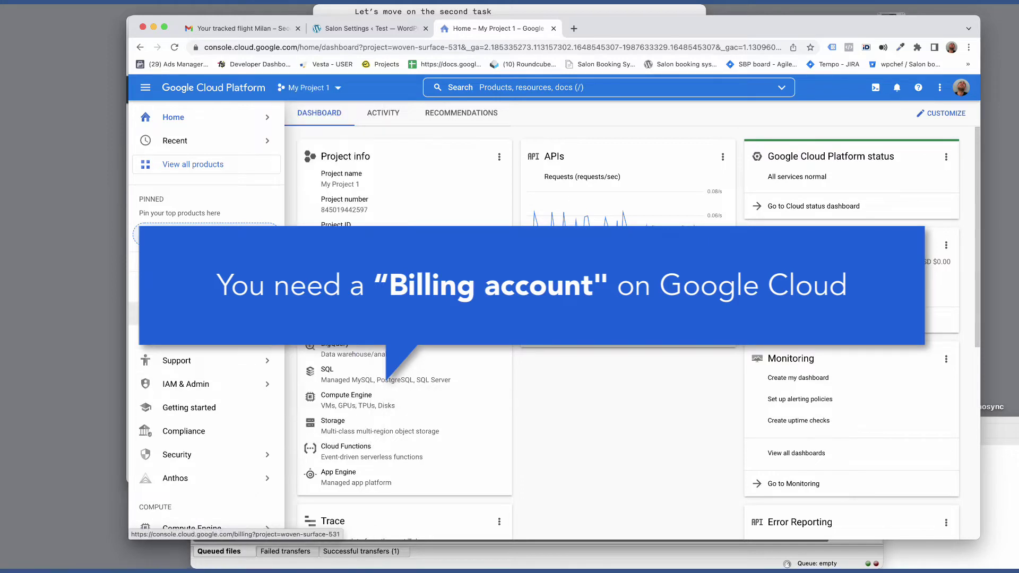
# Search the API Library for 'google calendar' and confirm Google Calendar API shows as enabled
pyautogui.moveTo(254, 337)
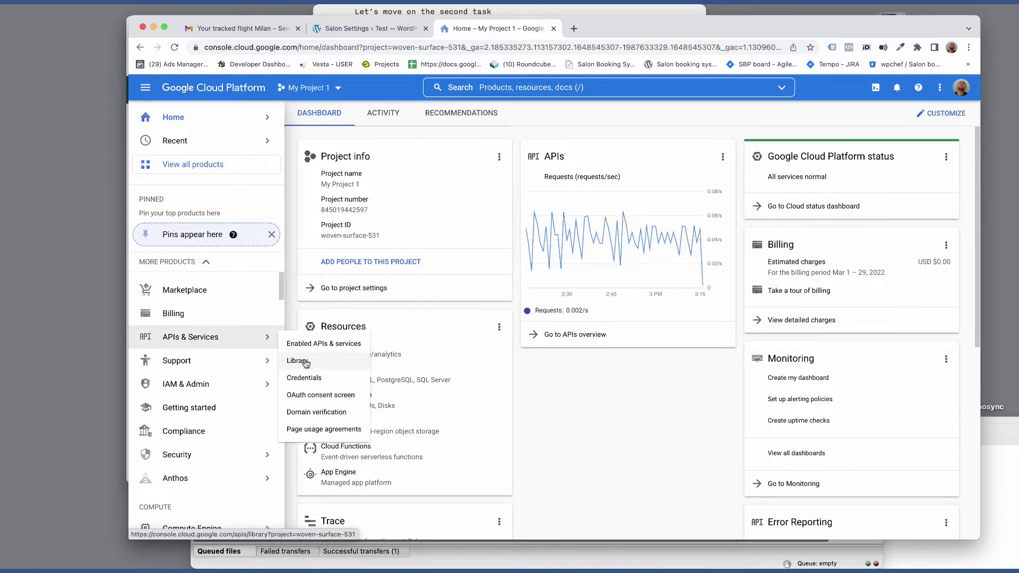
pyautogui.click(302, 361)
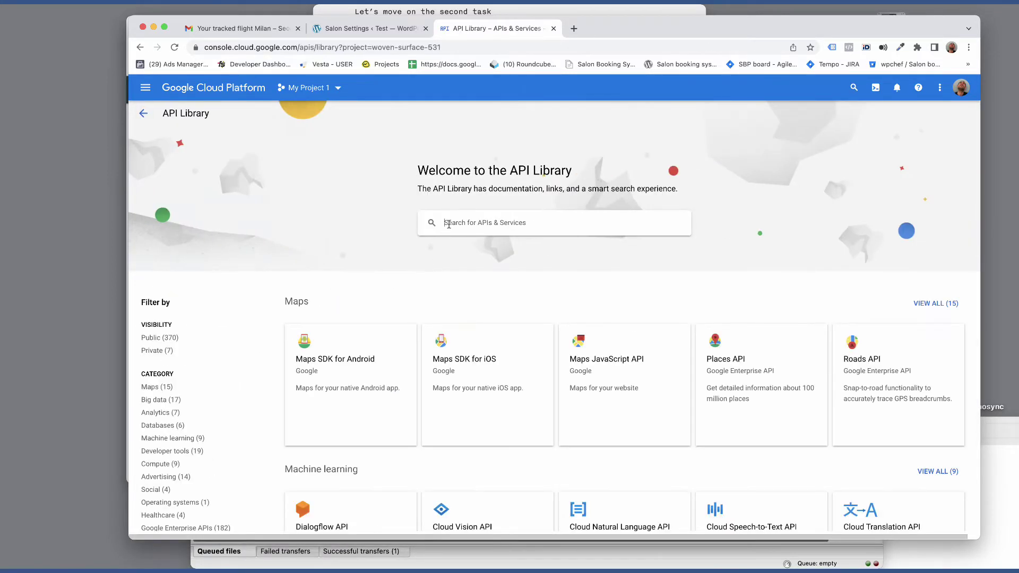
pyautogui.click(448, 223)
pyautogui.write('google')
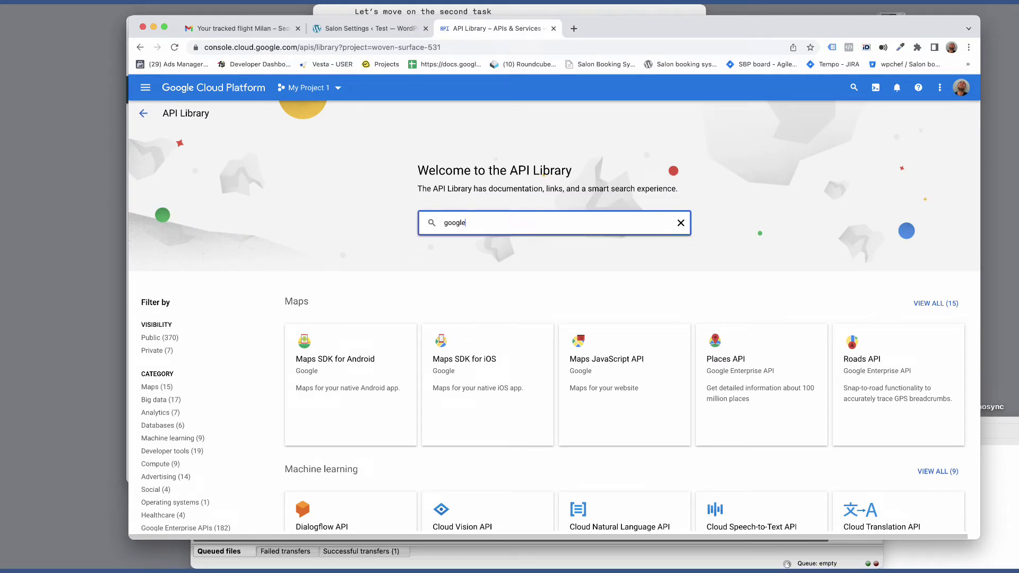
pyautogui.write(' calendar')
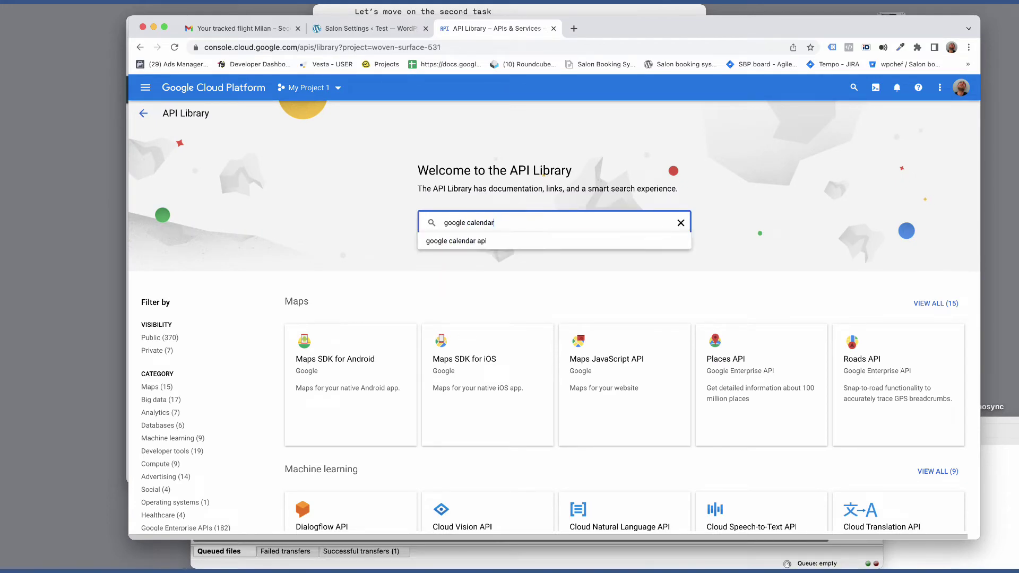
pyautogui.press('Return')
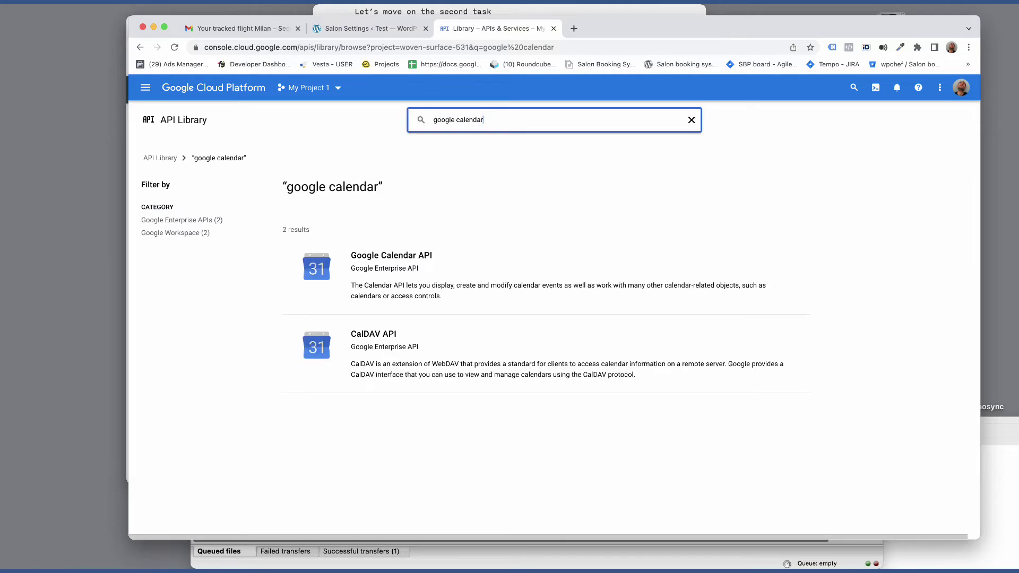
pyautogui.click(380, 260)
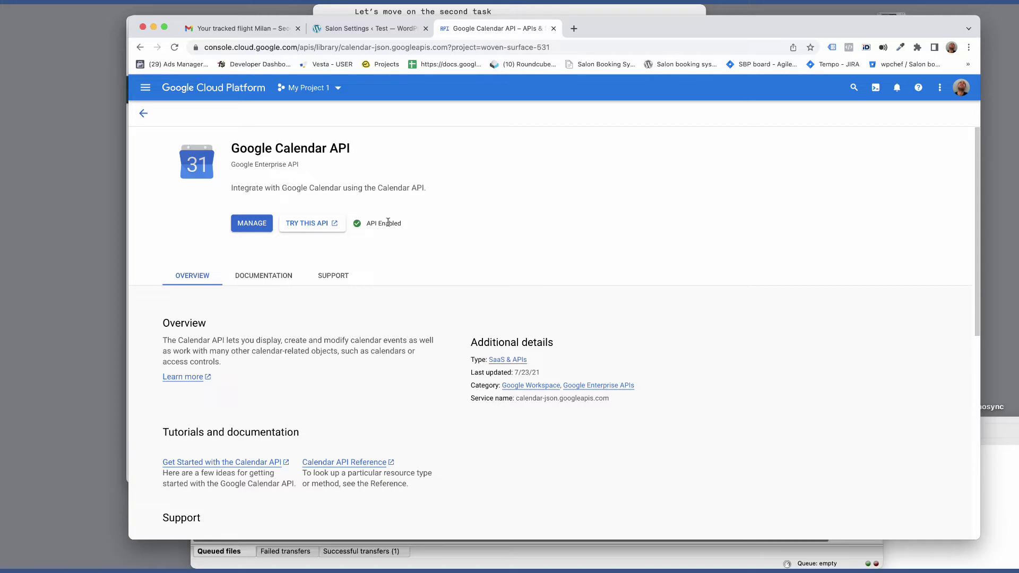
pyautogui.moveTo(406, 226); pyautogui.dragTo(362, 223)
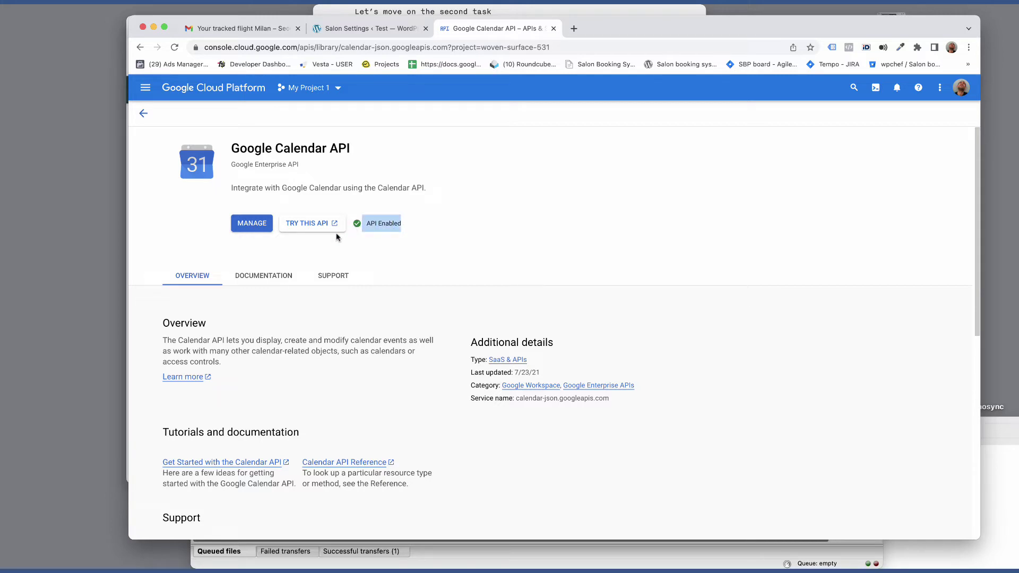
pyautogui.click(281, 244)
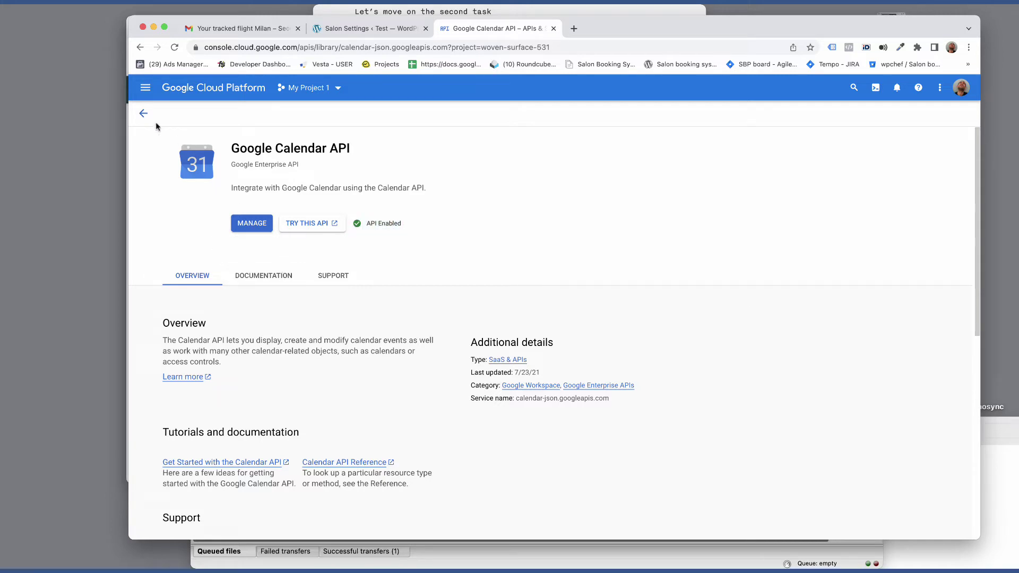
# Start a new Web application OAuth client ID named 'Salon Booking System'
pyautogui.click(143, 113)
pyautogui.click(385, 113)
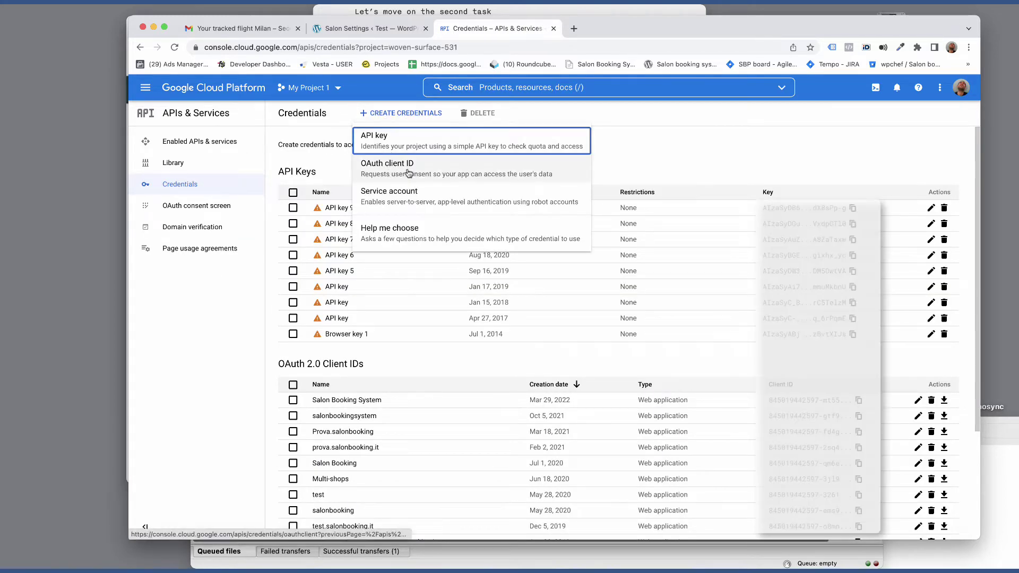
pyautogui.click(407, 171)
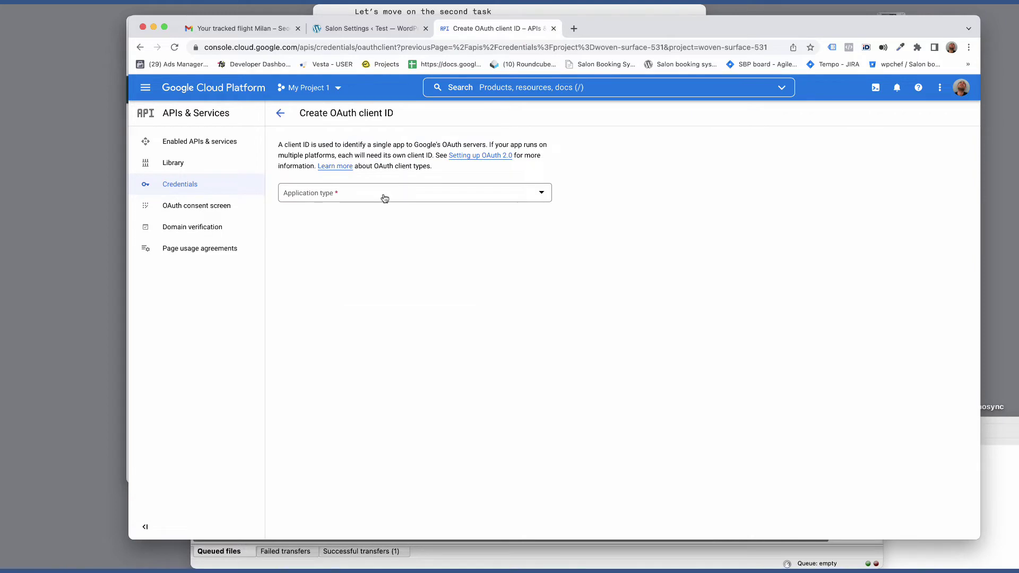
pyautogui.click(384, 198)
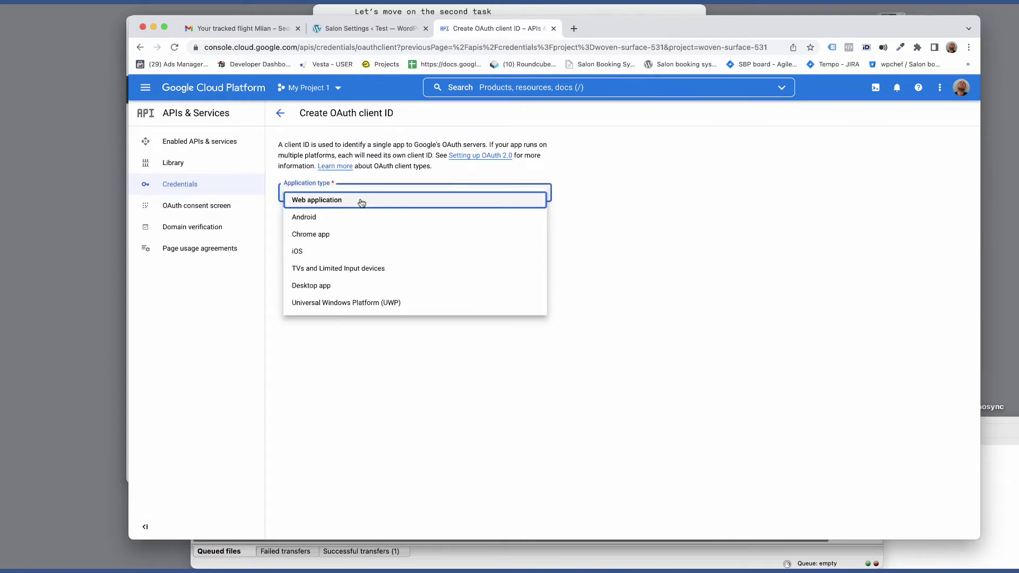
pyautogui.click(359, 201)
pyautogui.tripleClick(348, 224)
pyautogui.write('Salon Booking System')
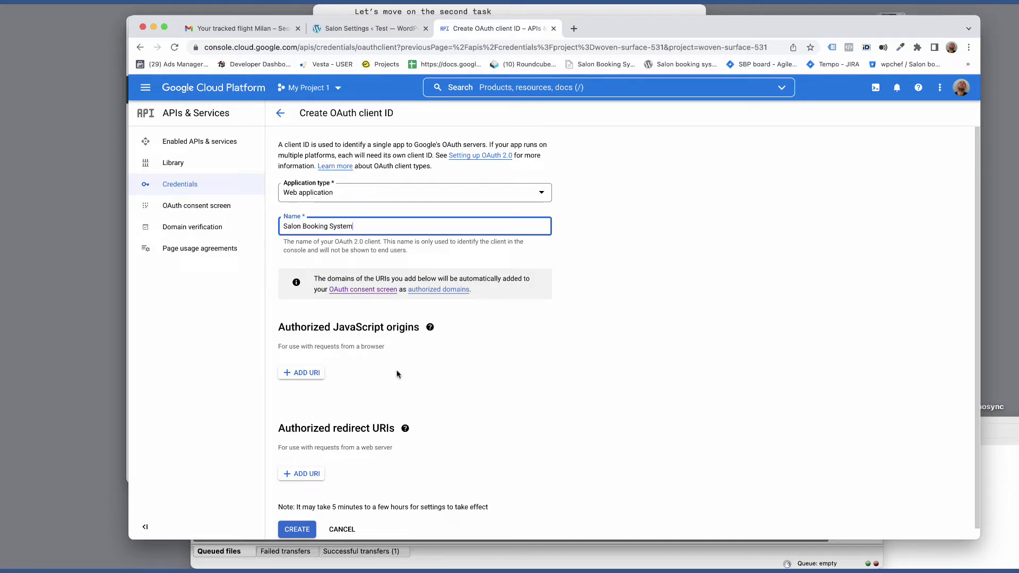
pyautogui.click(309, 374)
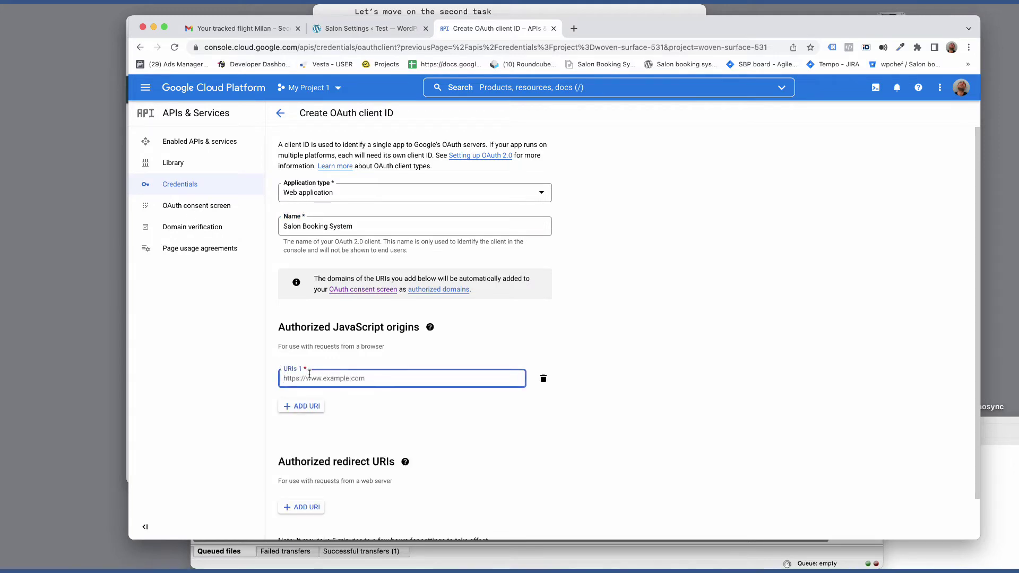
pyautogui.write('https://prova.salonbooking')
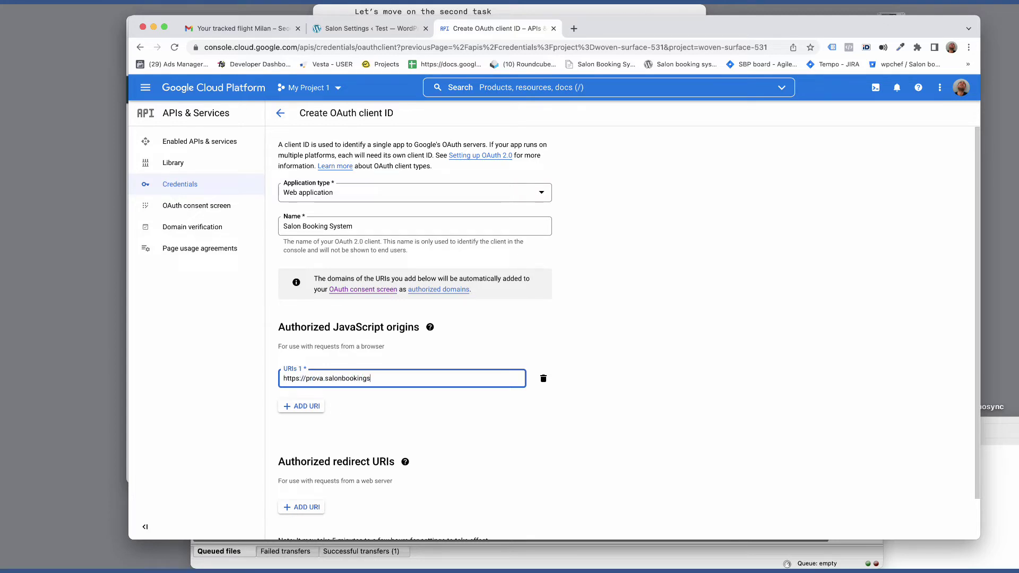
pyautogui.write('.it')
pyautogui.hotkey('ctrl', 'shift', 'Tab')
pyautogui.tripleClick(788, 330)
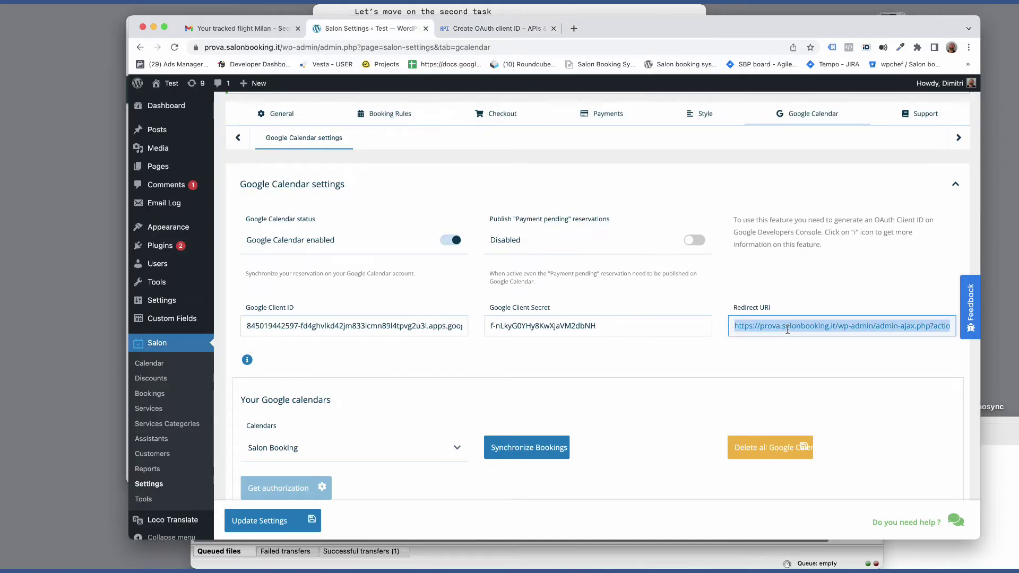
# Paste the admin-ajax googleoauth-callback URI as the redirect URI and create the client
pyautogui.click(518, 32)
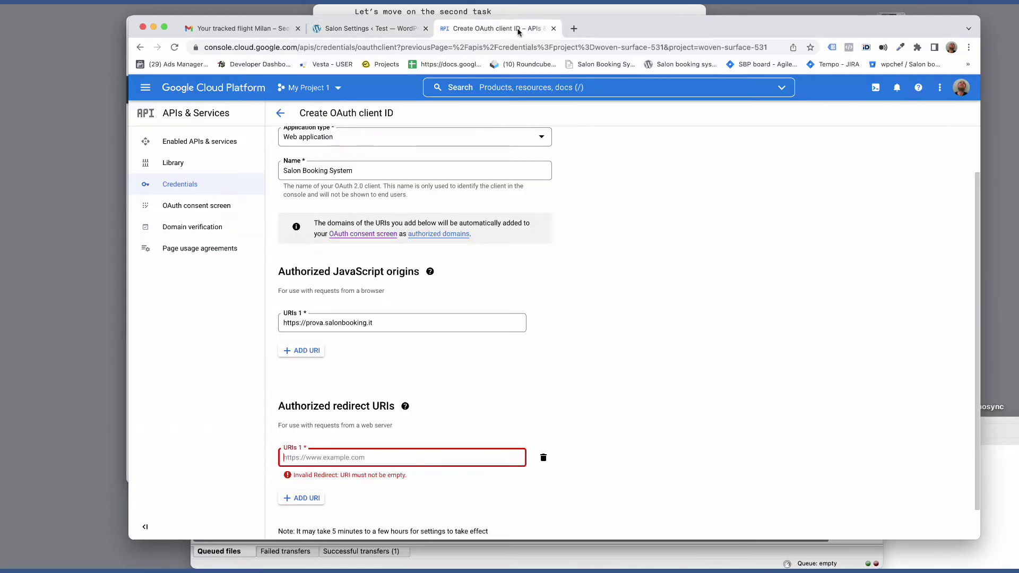
pyautogui.write('https://prova.salonbooking.it/wp-admin/admin-ajax.php?action=googleoauth-callback')
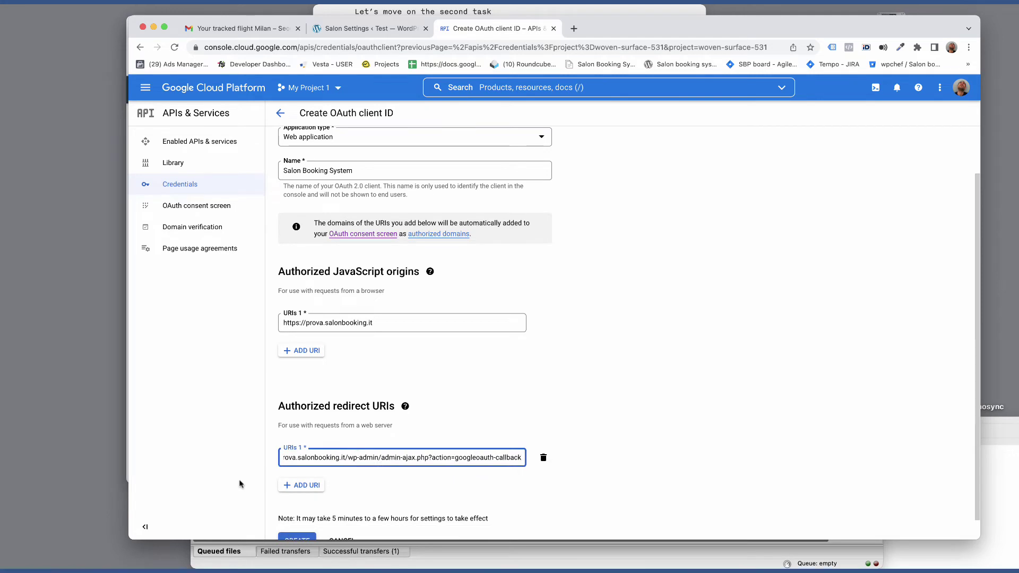
pyautogui.scroll(-1, 386, 493)
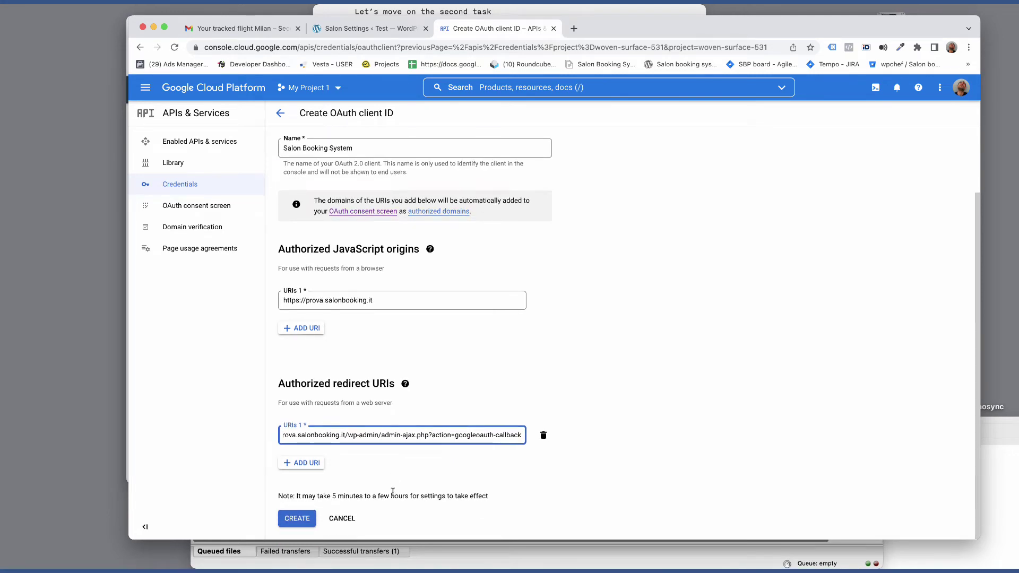
pyautogui.click(298, 520)
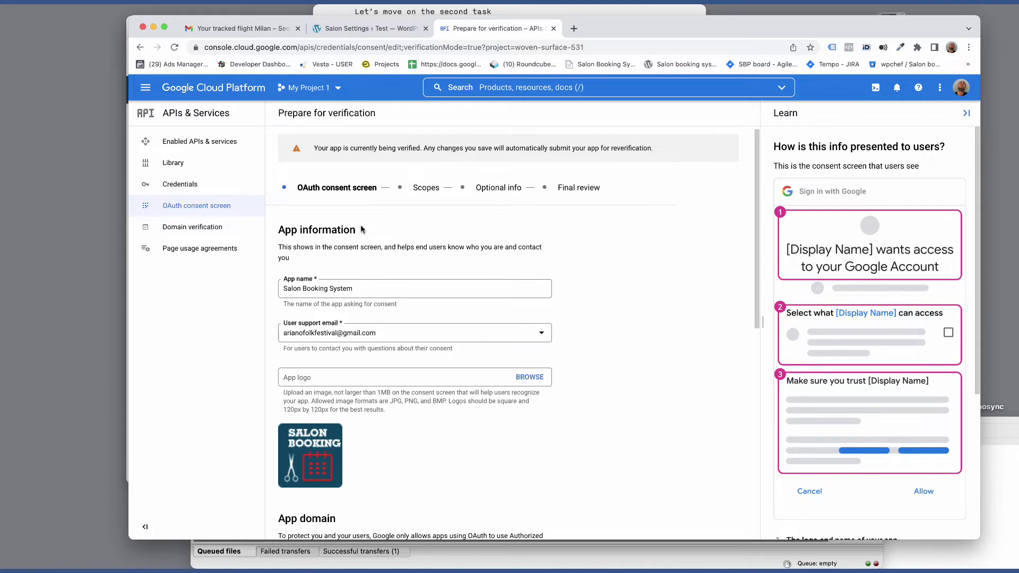
# Check the consent screen's app name, home page URL, privacy policy link and authorized domains
pyautogui.scroll(-2, 361, 229)
pyautogui.moveTo(370, 219); pyautogui.dragTo(253, 220)
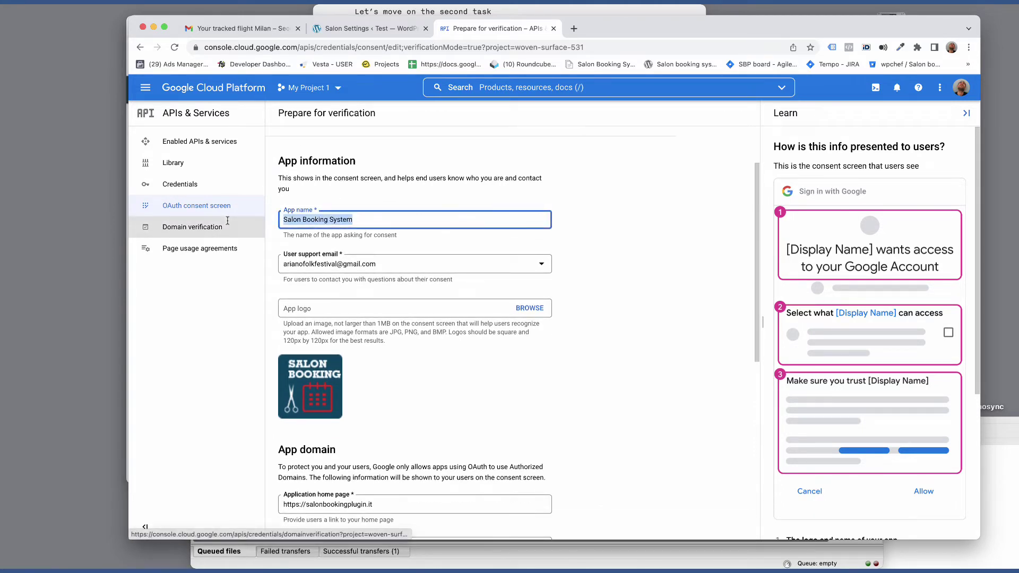
pyautogui.click(238, 313)
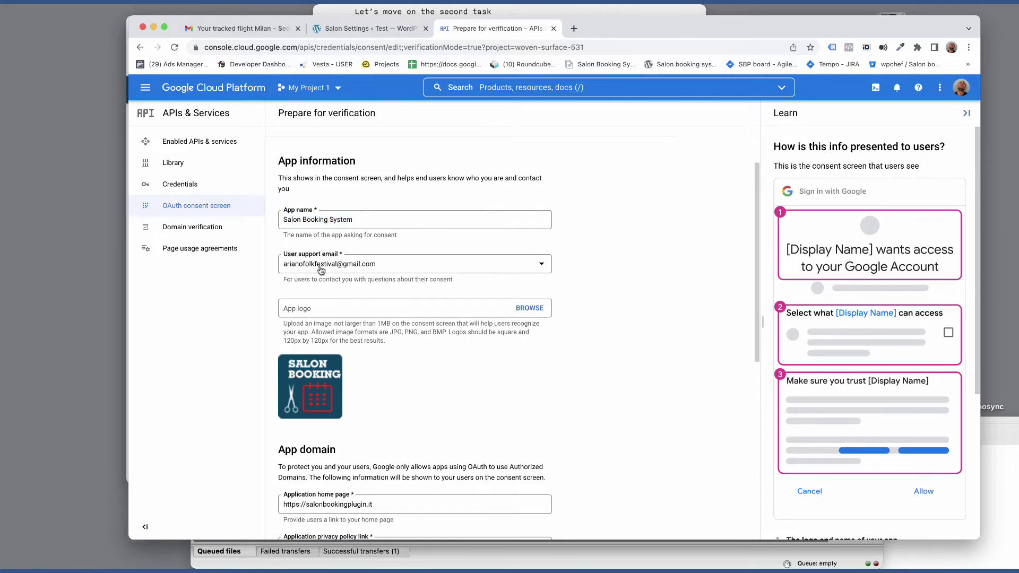
pyautogui.scroll(-5, 327, 294)
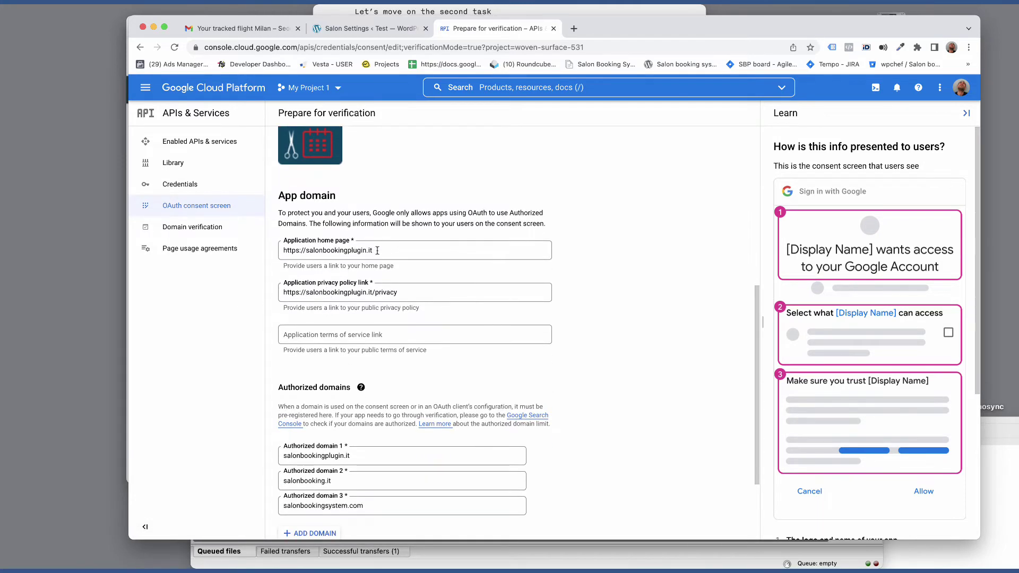
pyautogui.moveTo(375, 255); pyautogui.dragTo(270, 303)
pyautogui.moveTo(401, 292); pyautogui.dragTo(267, 294)
pyautogui.click(232, 355)
pyautogui.scroll(-2, 357, 375)
pyautogui.scroll(-1, 357, 376)
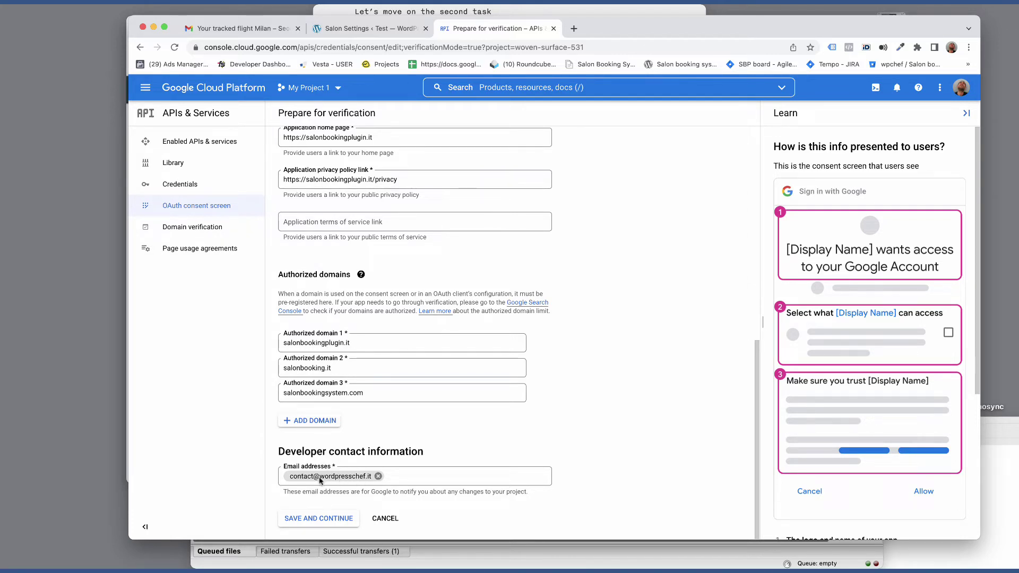
# Save the app information, acknowledge the verification notice, and pass Scopes and Optional info unchanged
pyautogui.click(308, 520)
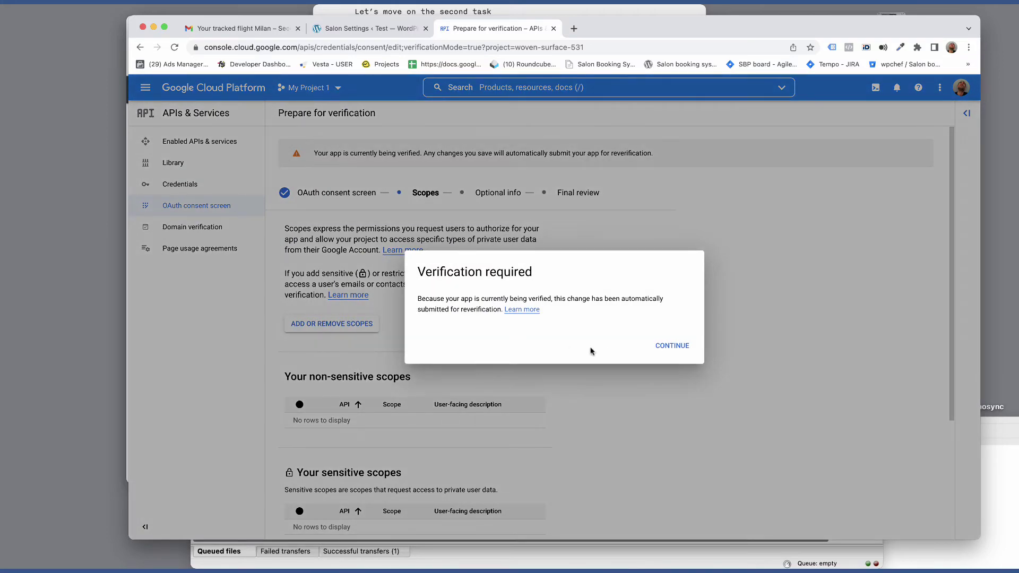
pyautogui.click(672, 347)
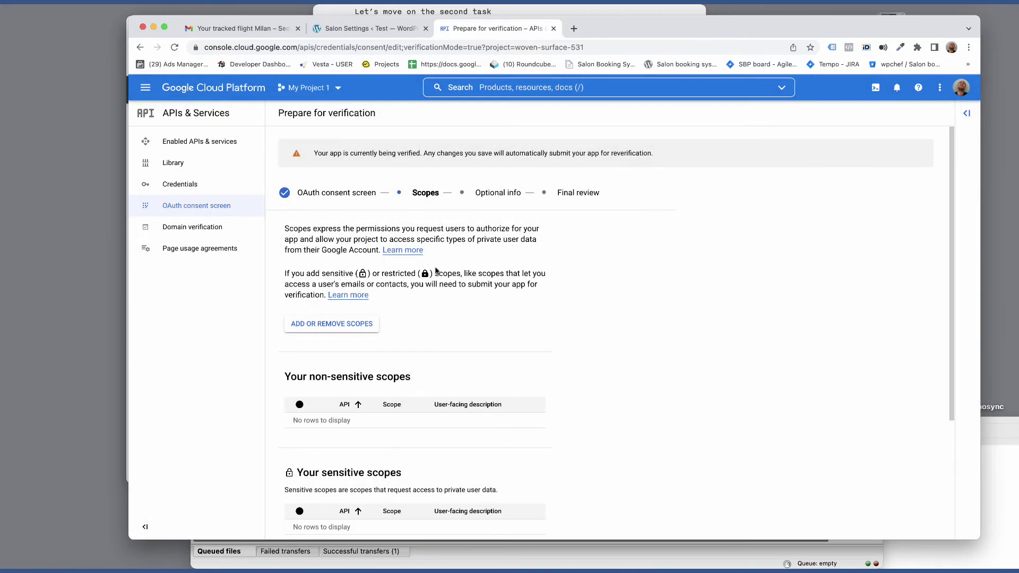
pyautogui.scroll(-3, 418, 305)
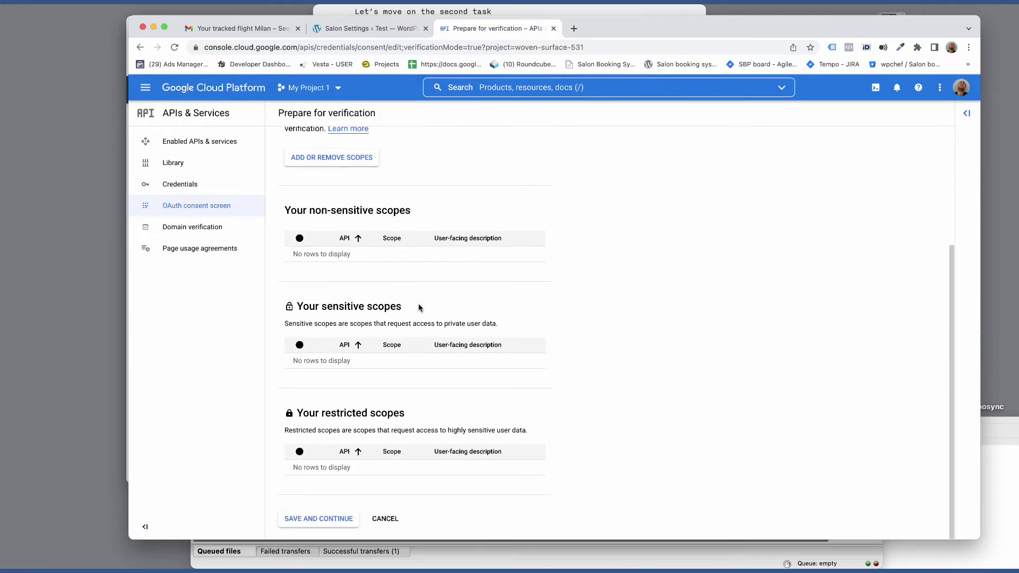
pyautogui.click(305, 522)
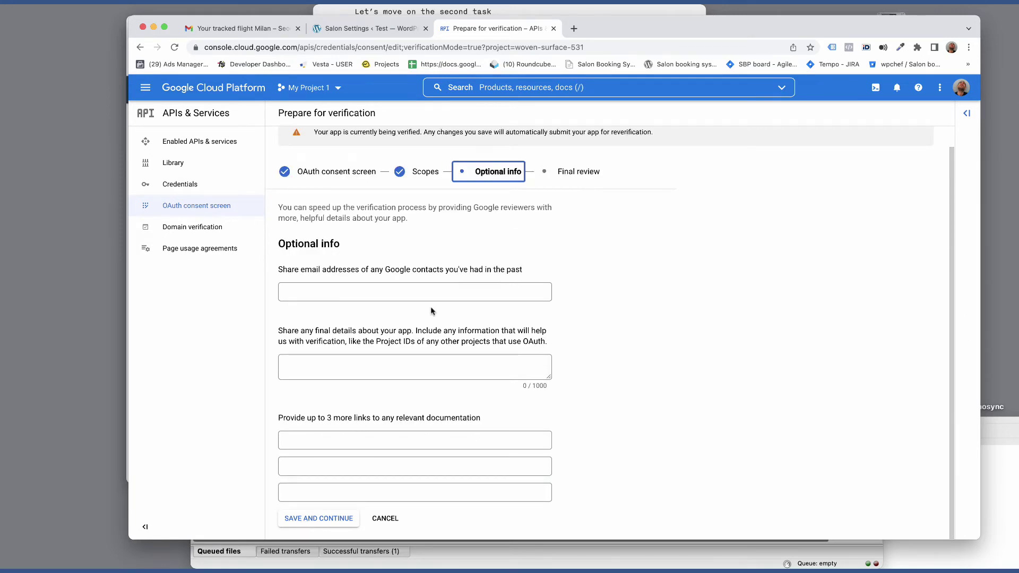
pyautogui.click(314, 517)
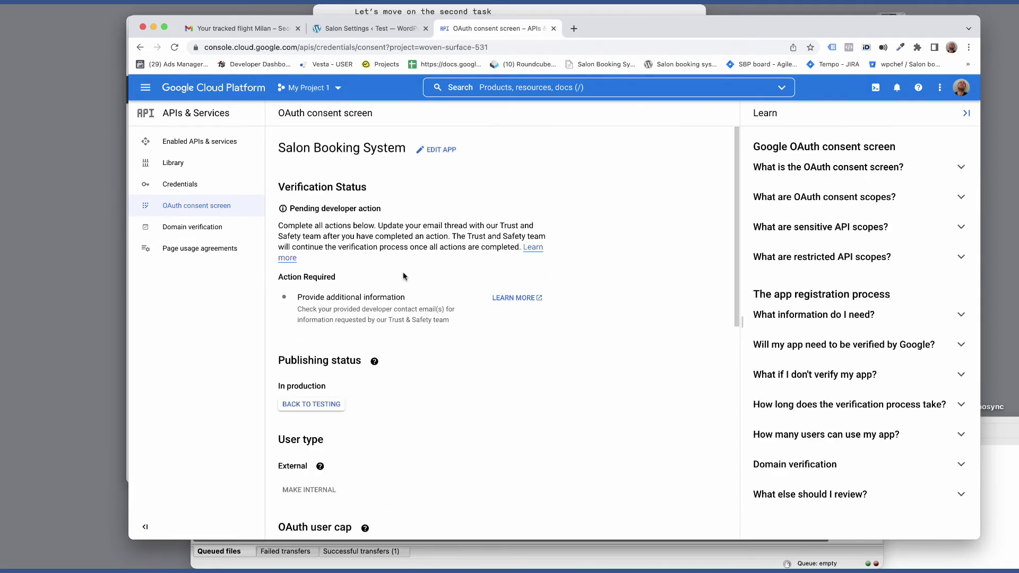
# Confirm the In production status, then open the newest Salon Booking System OAuth client under Credentials
pyautogui.moveTo(322, 383); pyautogui.dragTo(274, 387)
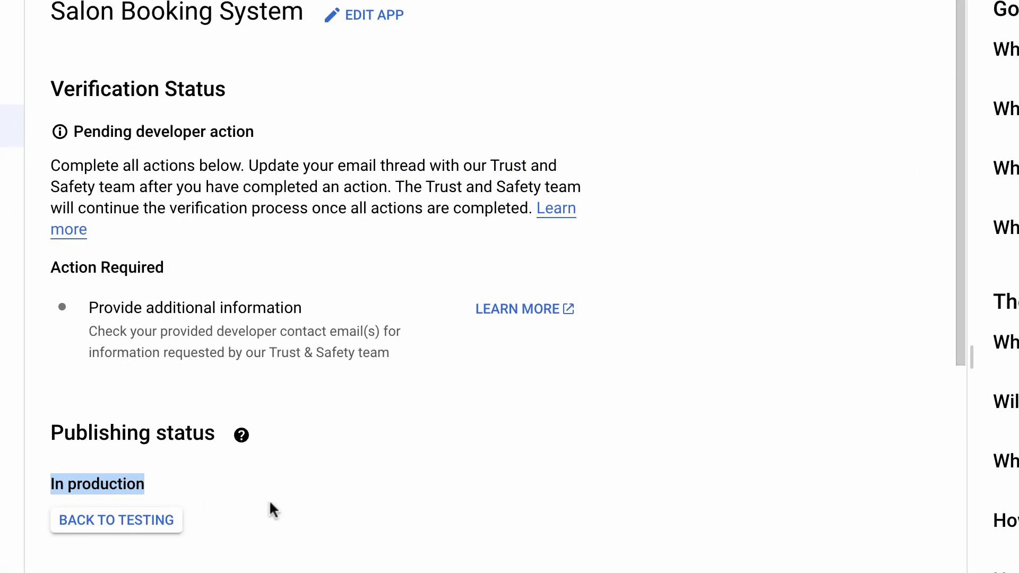
pyautogui.click(389, 398)
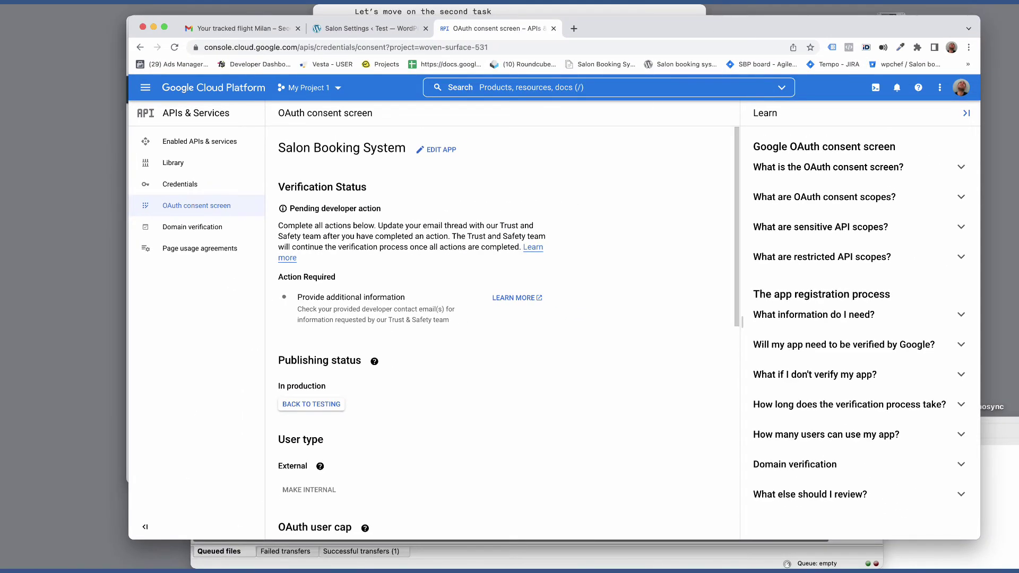
pyautogui.click(189, 185)
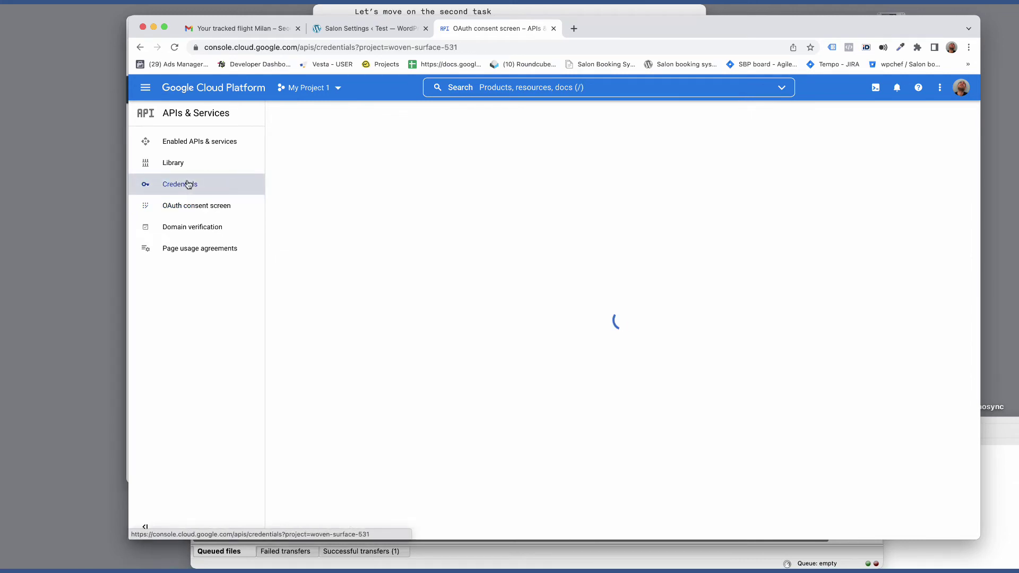
pyautogui.scroll(-1, 374, 228)
pyautogui.scroll(-5, 375, 228)
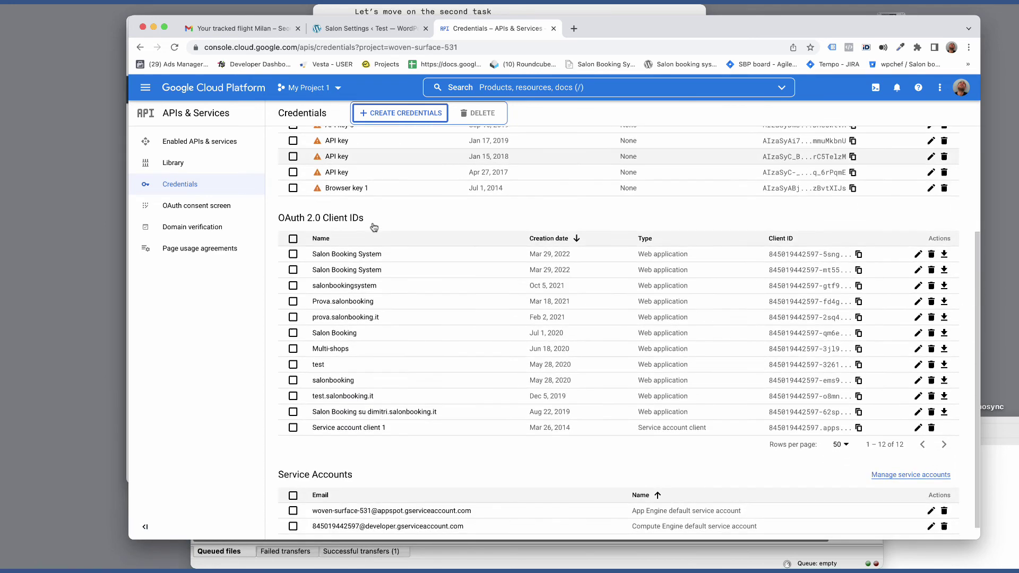
pyautogui.click(344, 254)
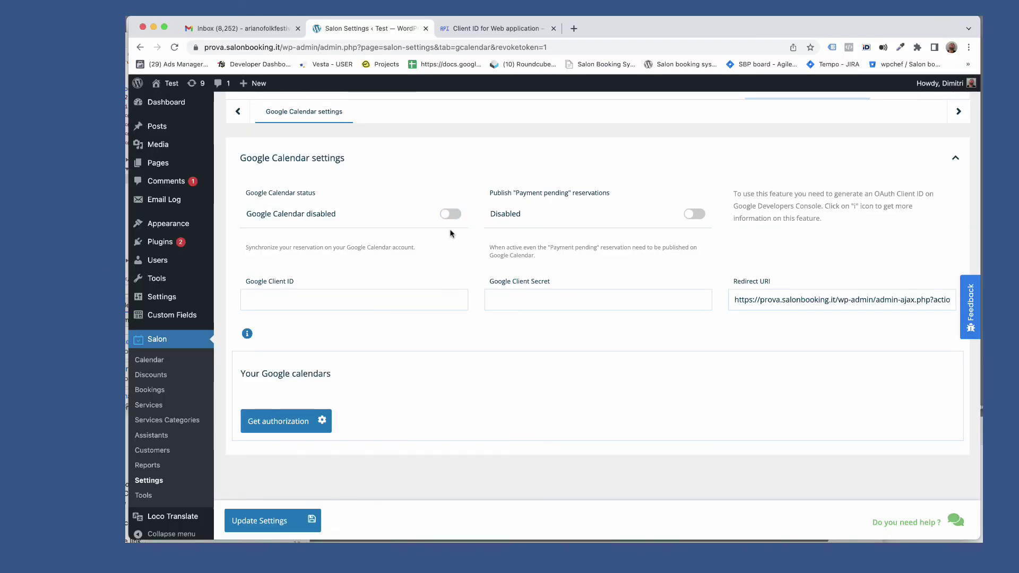
# Turn on Google Calendar, save the new Client ID and Client Secret, and start Google authorization
pyautogui.click(454, 217)
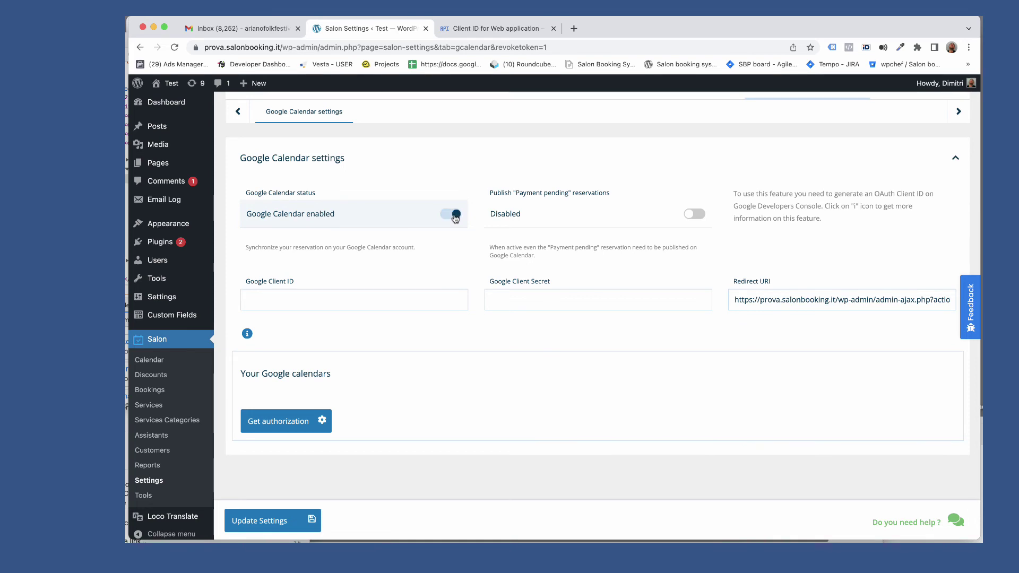
pyautogui.click(342, 304)
pyautogui.click(350, 325)
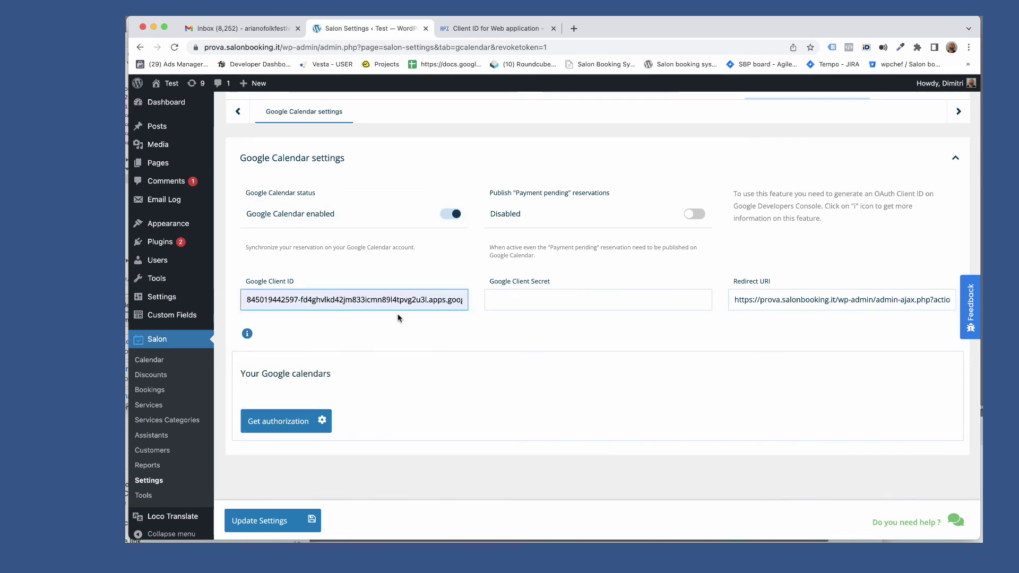
pyautogui.click(516, 299)
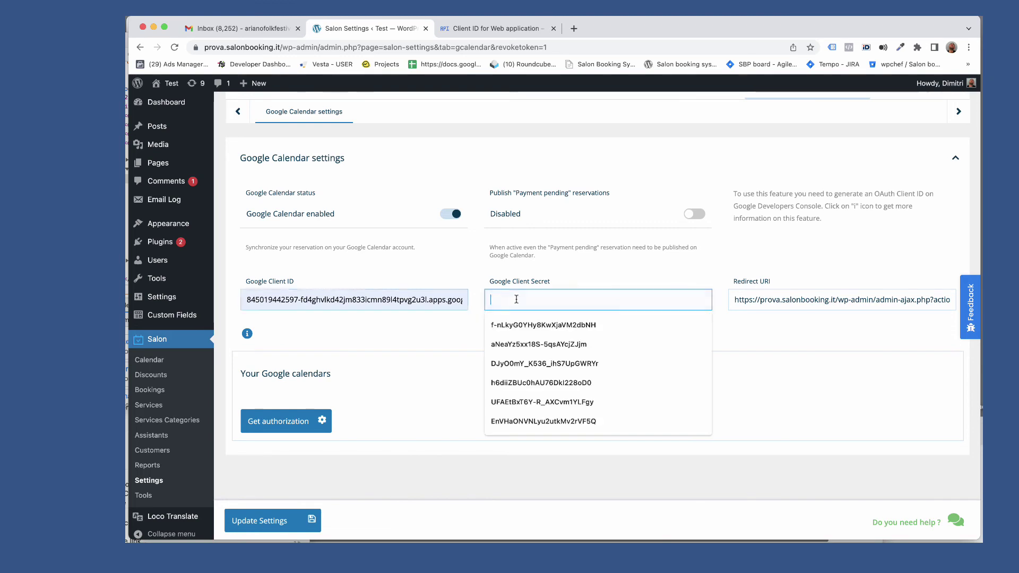
pyautogui.click(522, 325)
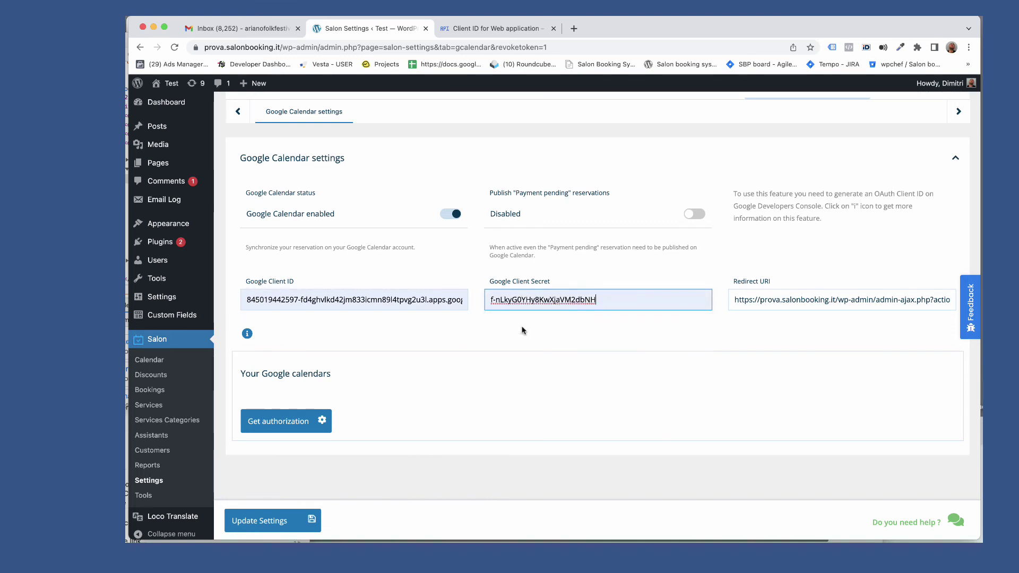
pyautogui.click(283, 523)
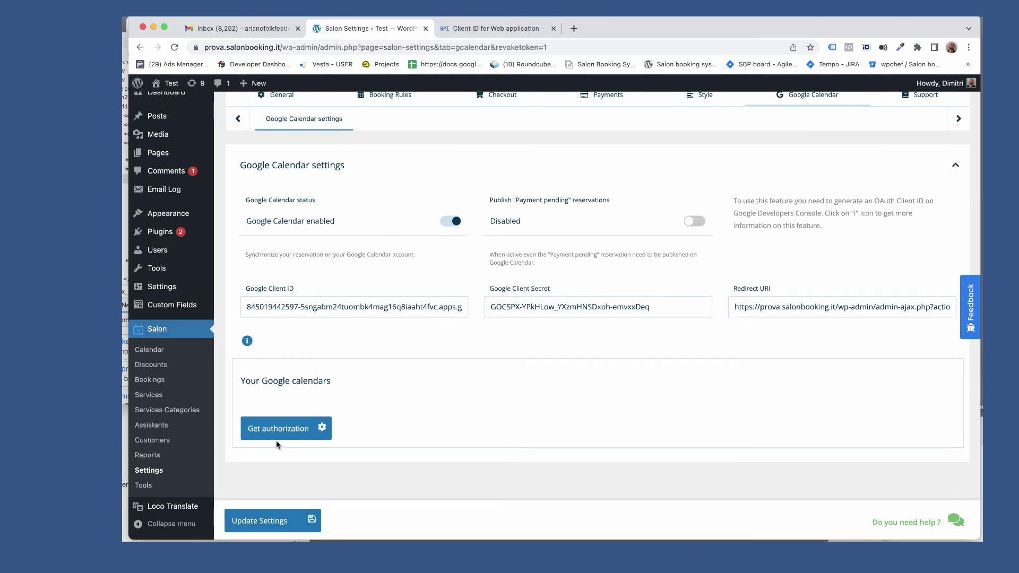
pyautogui.click(277, 433)
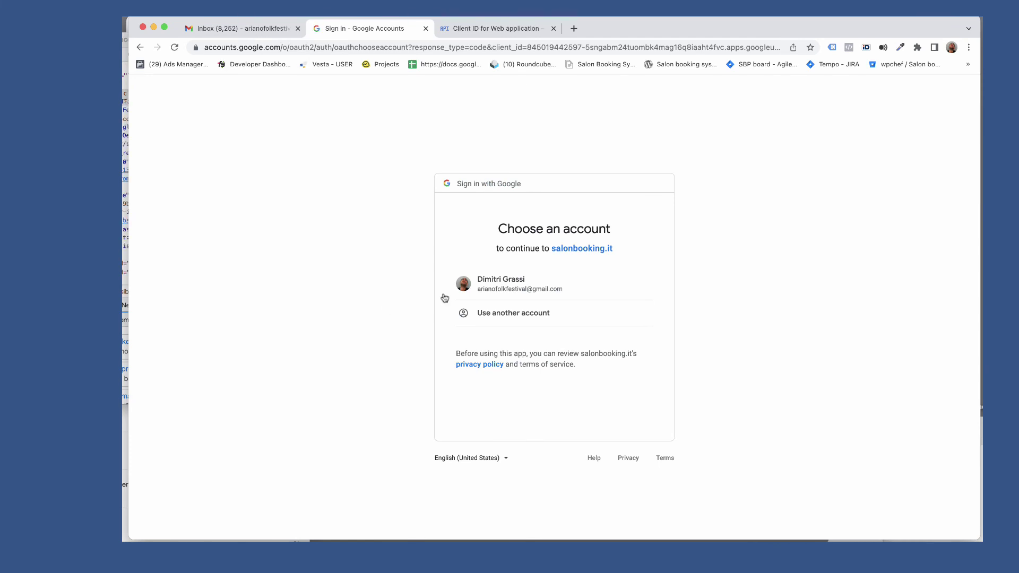
# Choose the Google account, proceed past the unverified-app warning and grant salonbooking.it access
pyautogui.click(491, 291)
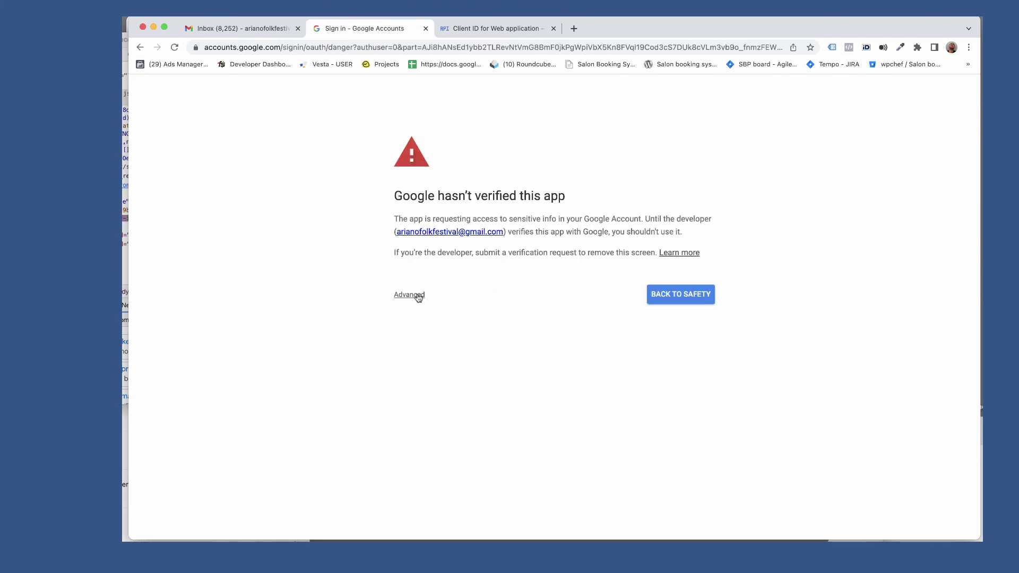
pyautogui.click(409, 295)
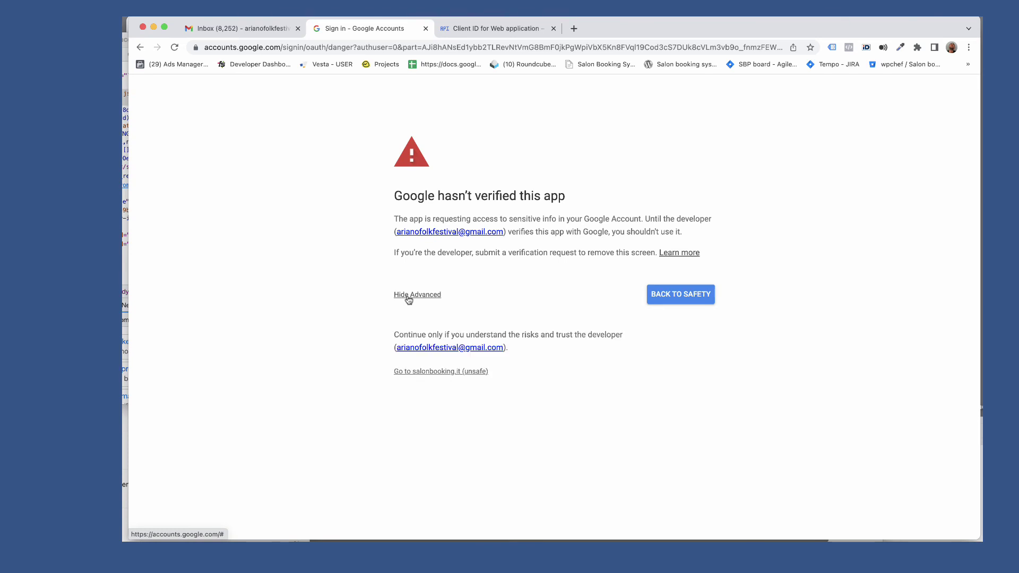
pyautogui.click(440, 373)
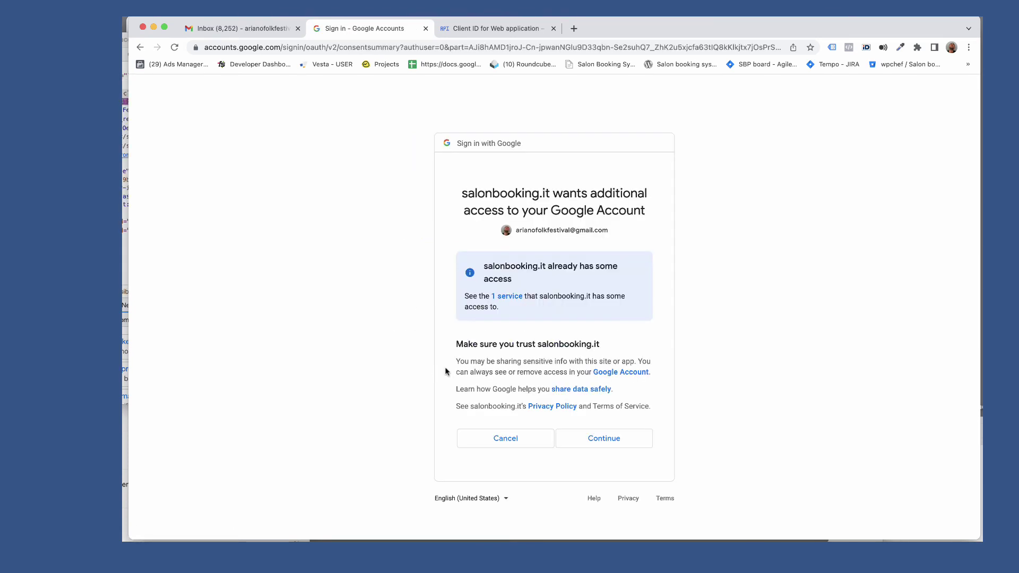
pyautogui.click(593, 440)
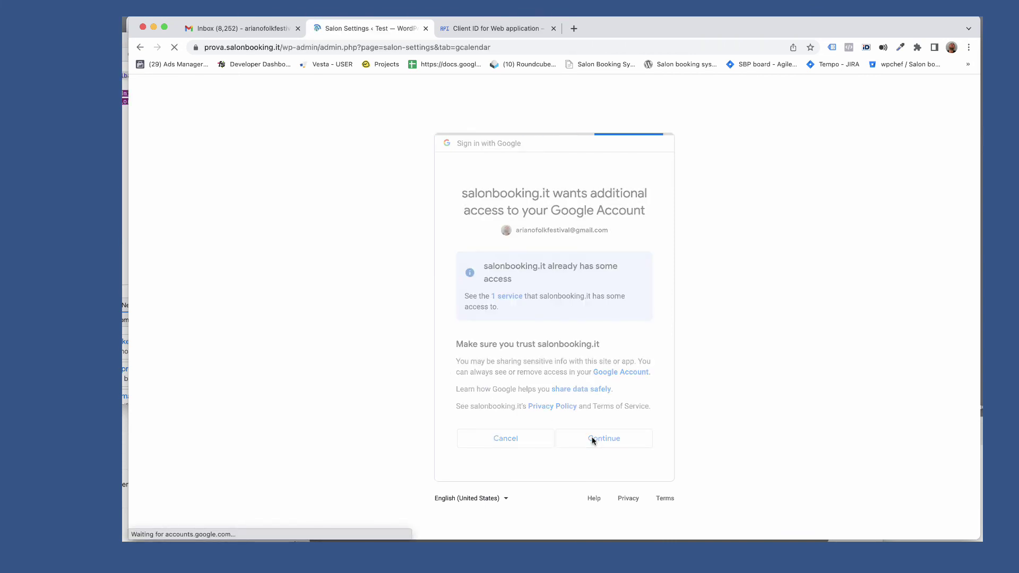
# Choose 'Salon Booking' in the Calendars dropdown under Your Google calendars
pyautogui.scroll(-2, 387, 345)
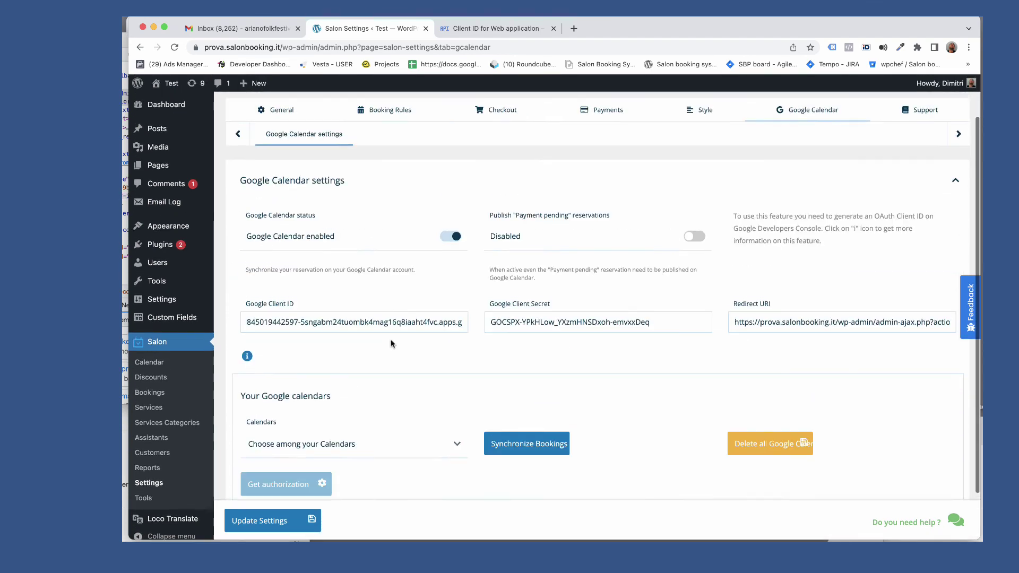
pyautogui.click(350, 440)
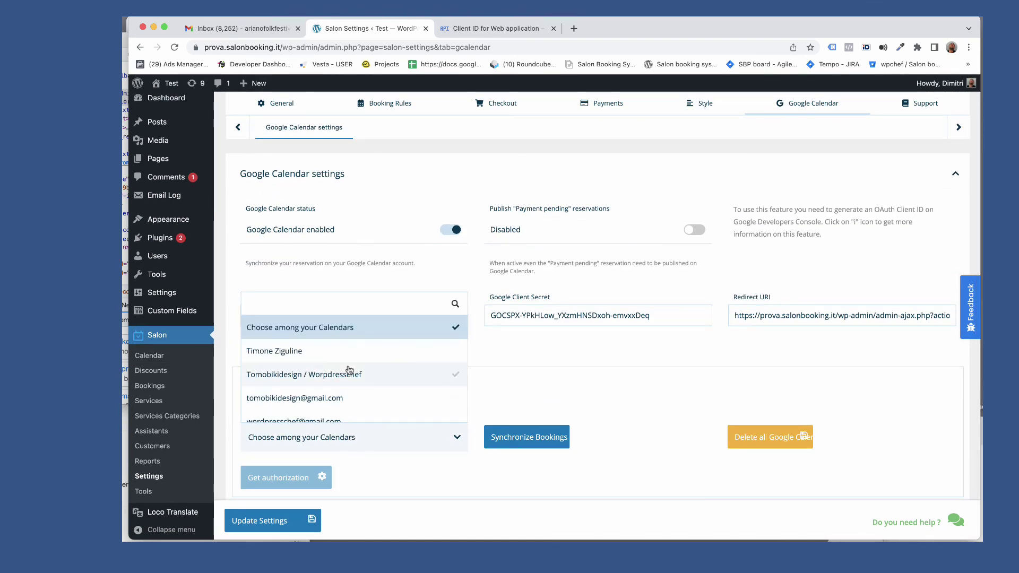
pyautogui.scroll(-3, 320, 382)
pyautogui.scroll(-2, 320, 386)
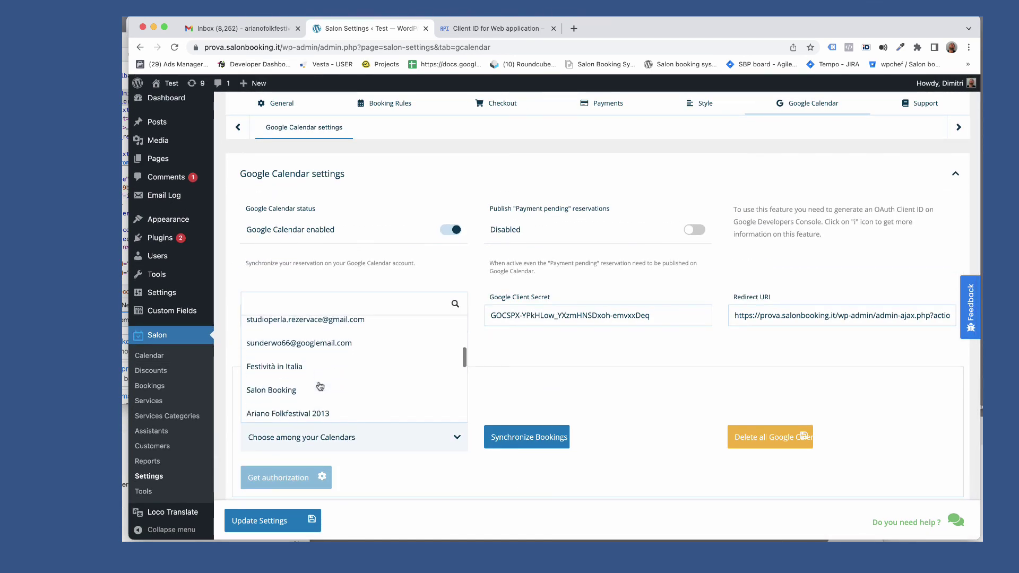
pyautogui.click(300, 388)
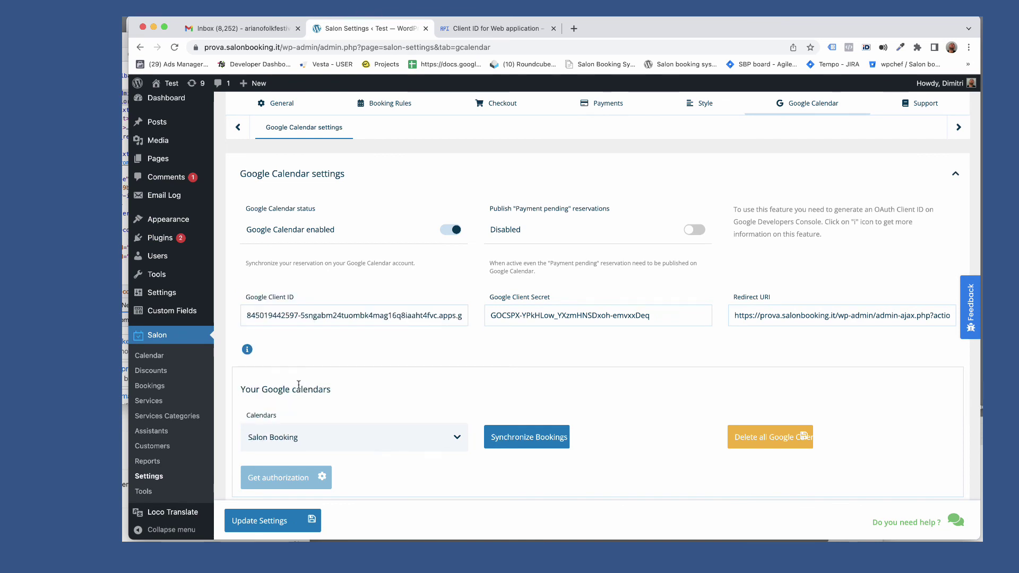